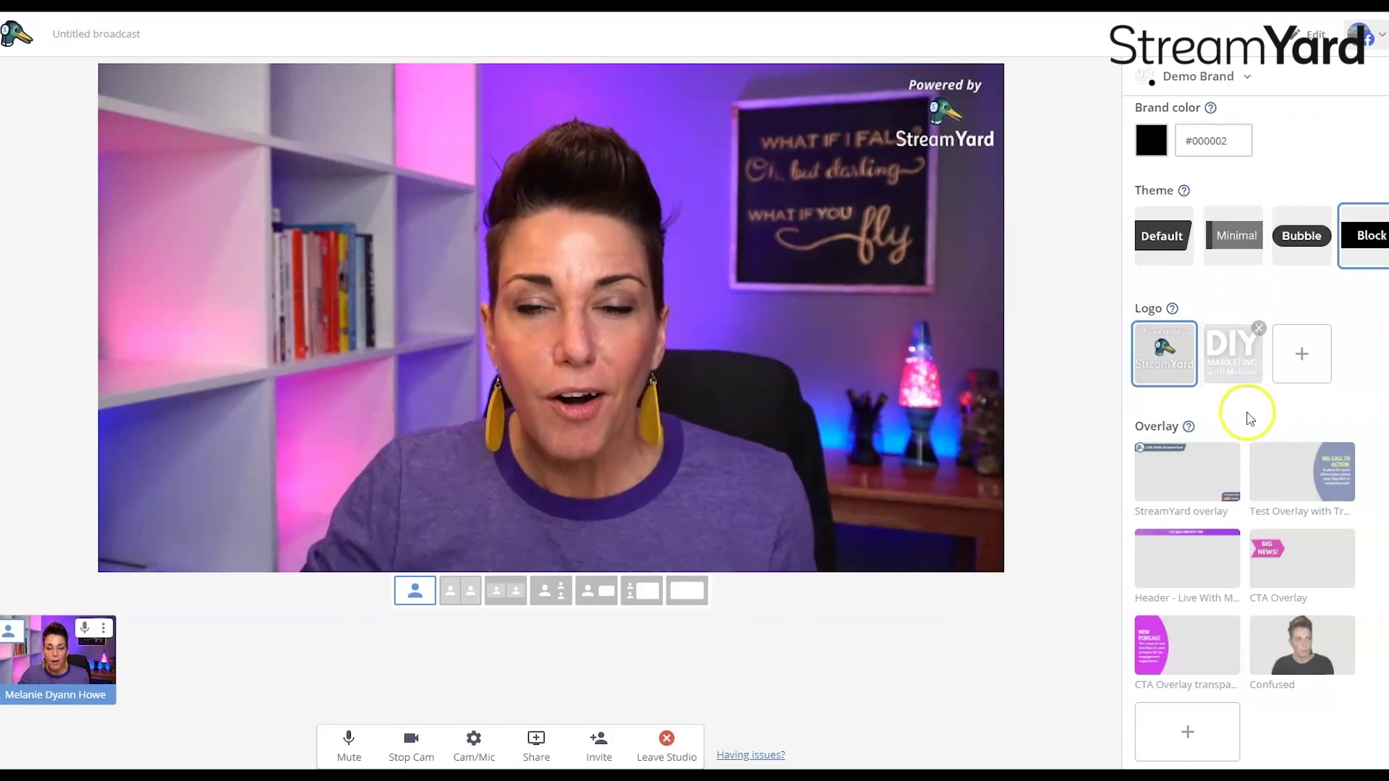
# - Preview the StreamYard, BIG NEWS! and NEW PODCAST overlays, clear them, then show the Confused overlay
pyautogui.click(1210, 483)
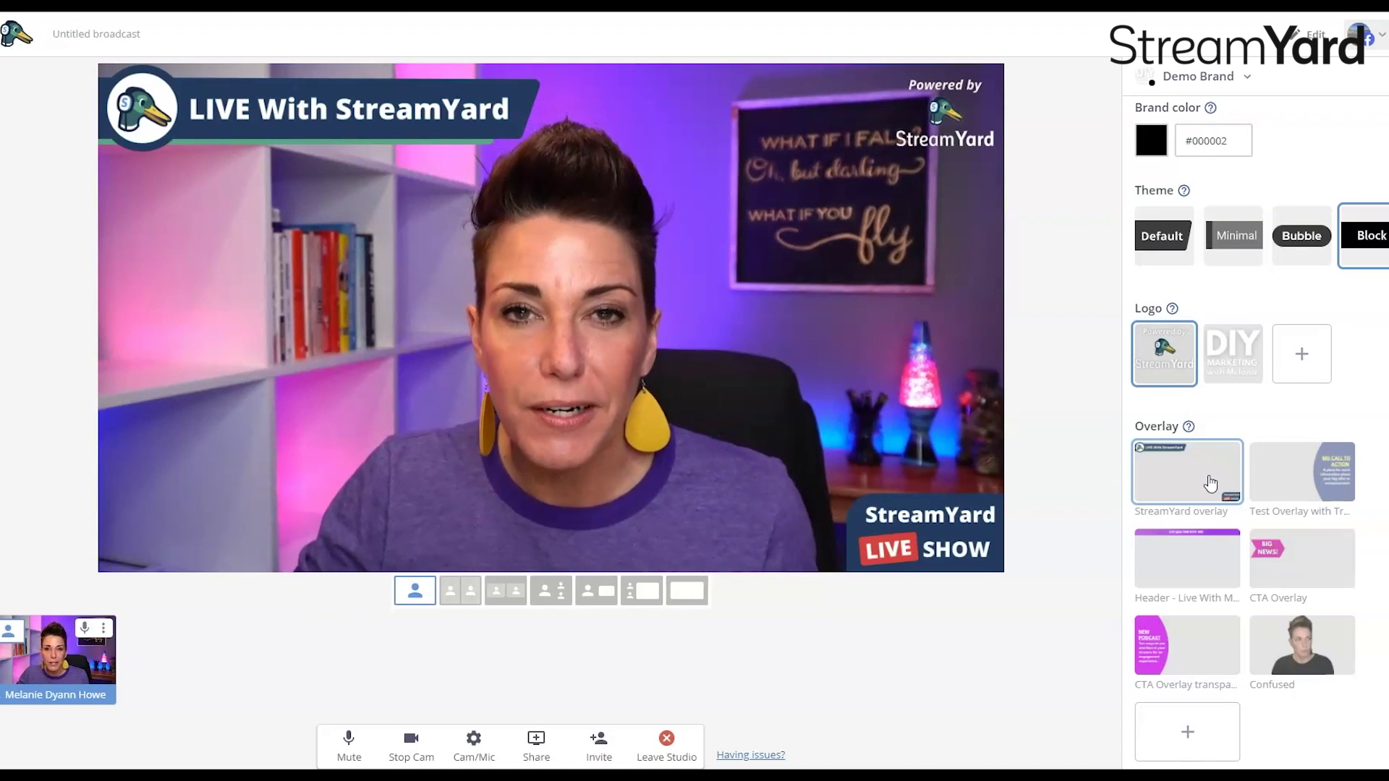
pyautogui.click(1281, 552)
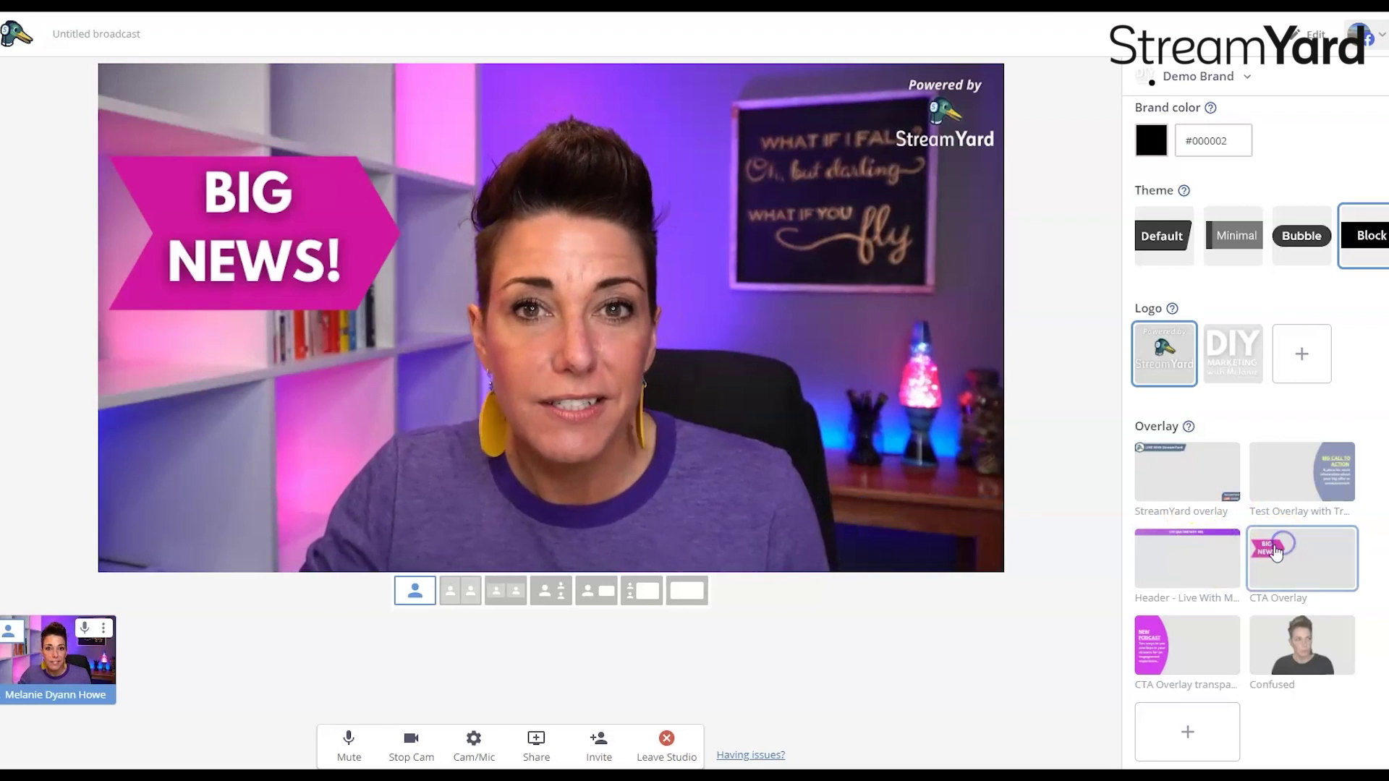
pyautogui.click(1169, 645)
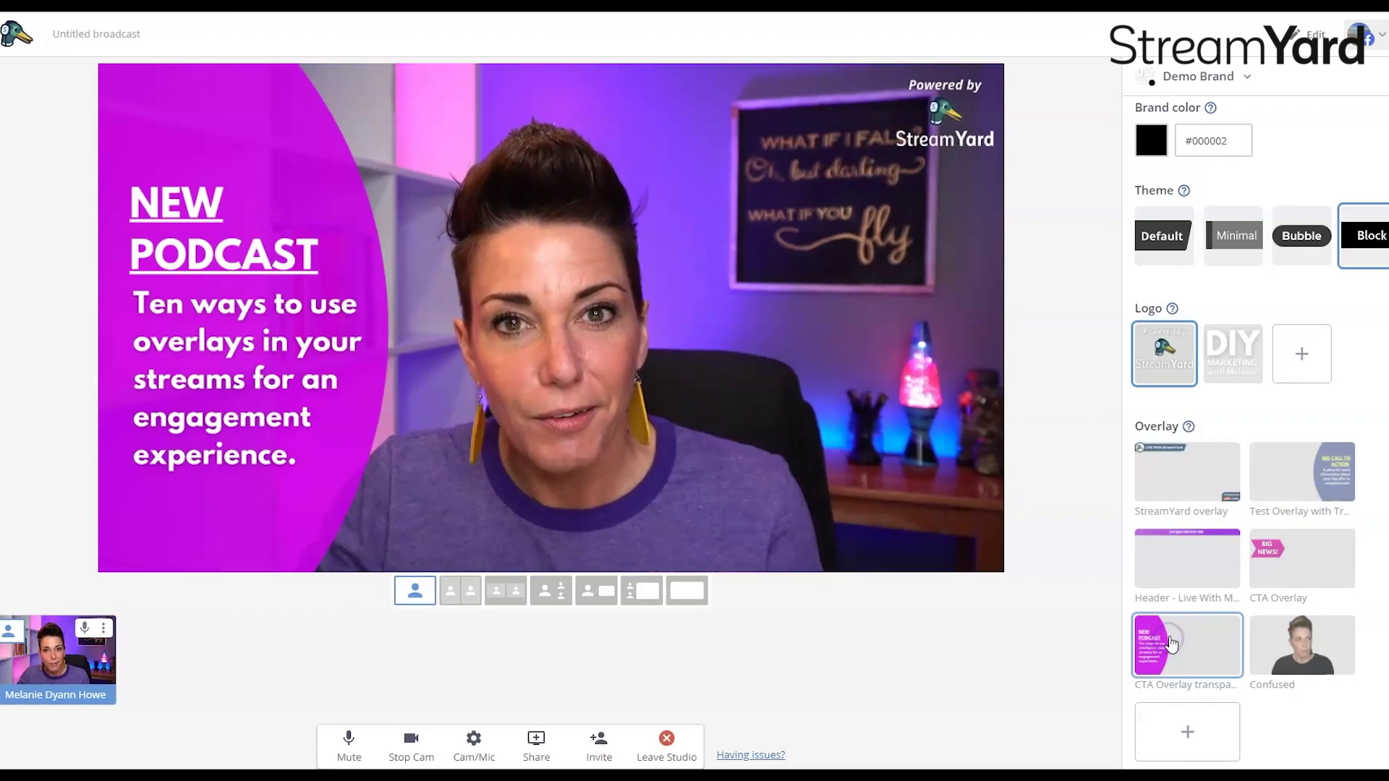
pyautogui.click(1172, 644)
pyautogui.click(1172, 481)
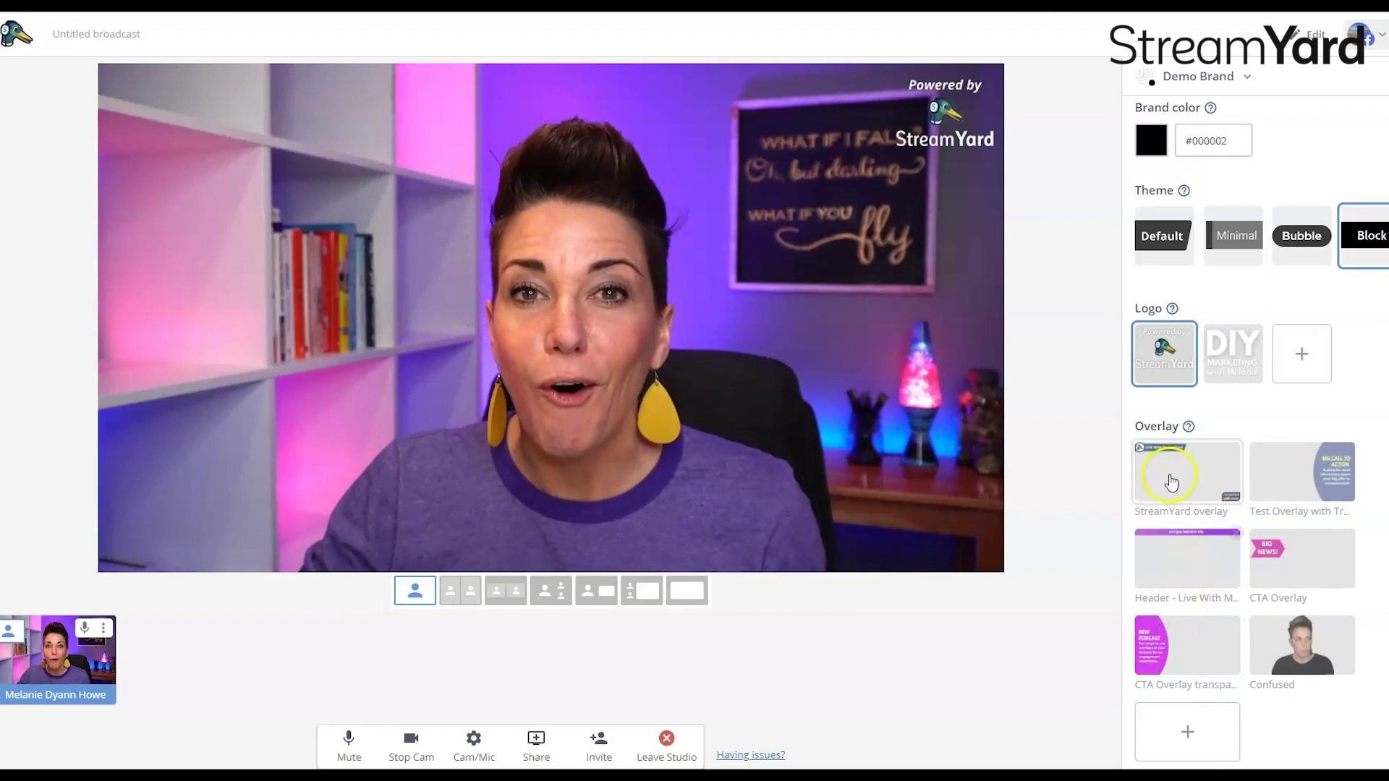
pyautogui.click(1317, 646)
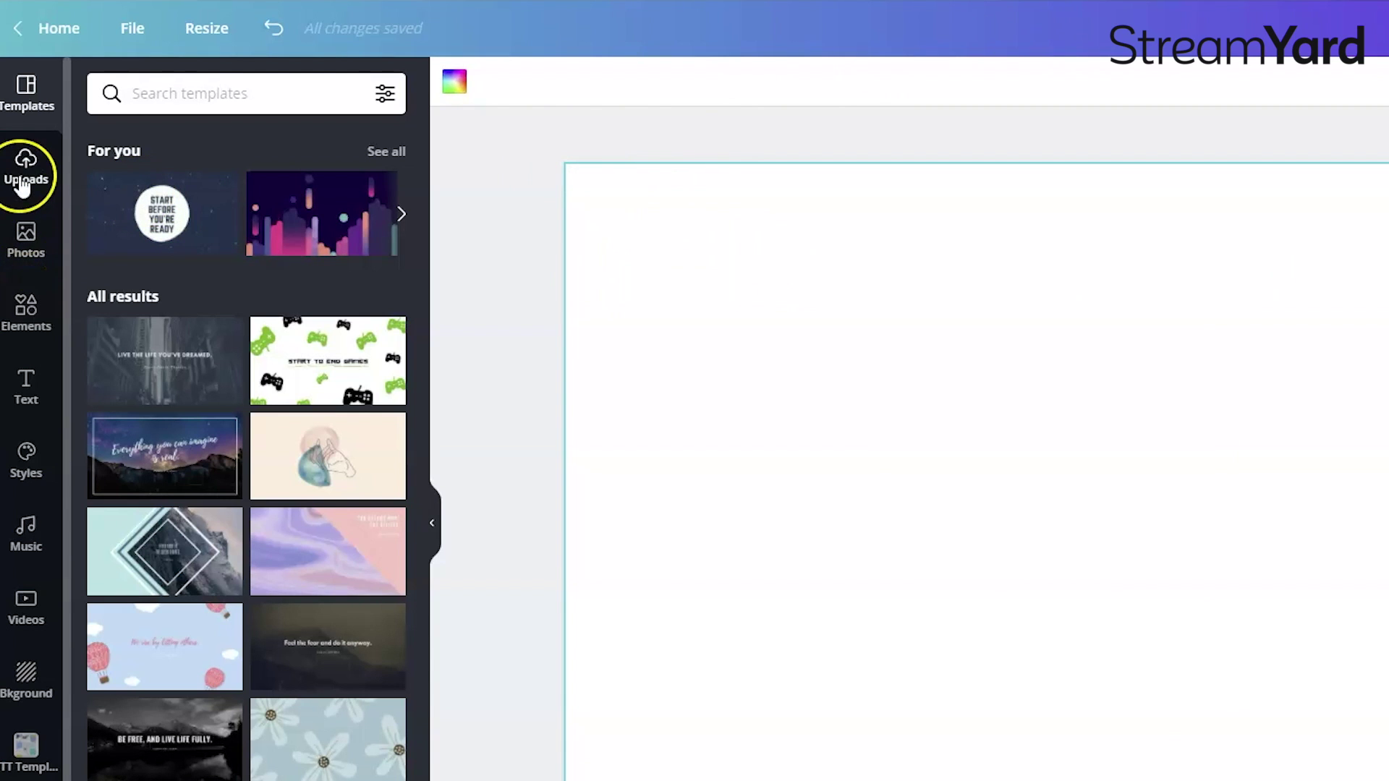
# - Add the 7.1-second green-screen video from the uploaded videos to the design and collapse the side panel
pyautogui.click(29, 168)
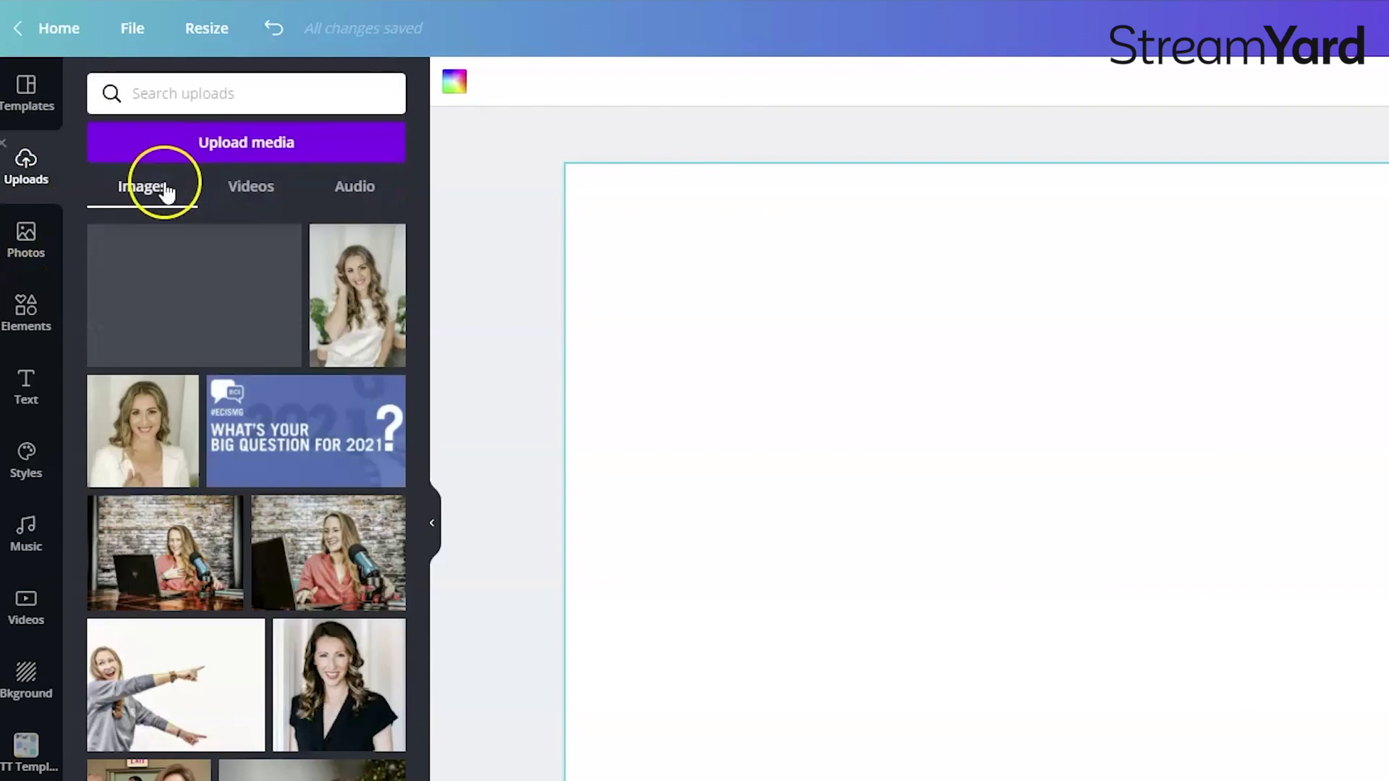
pyautogui.click(246, 198)
pyautogui.click(147, 333)
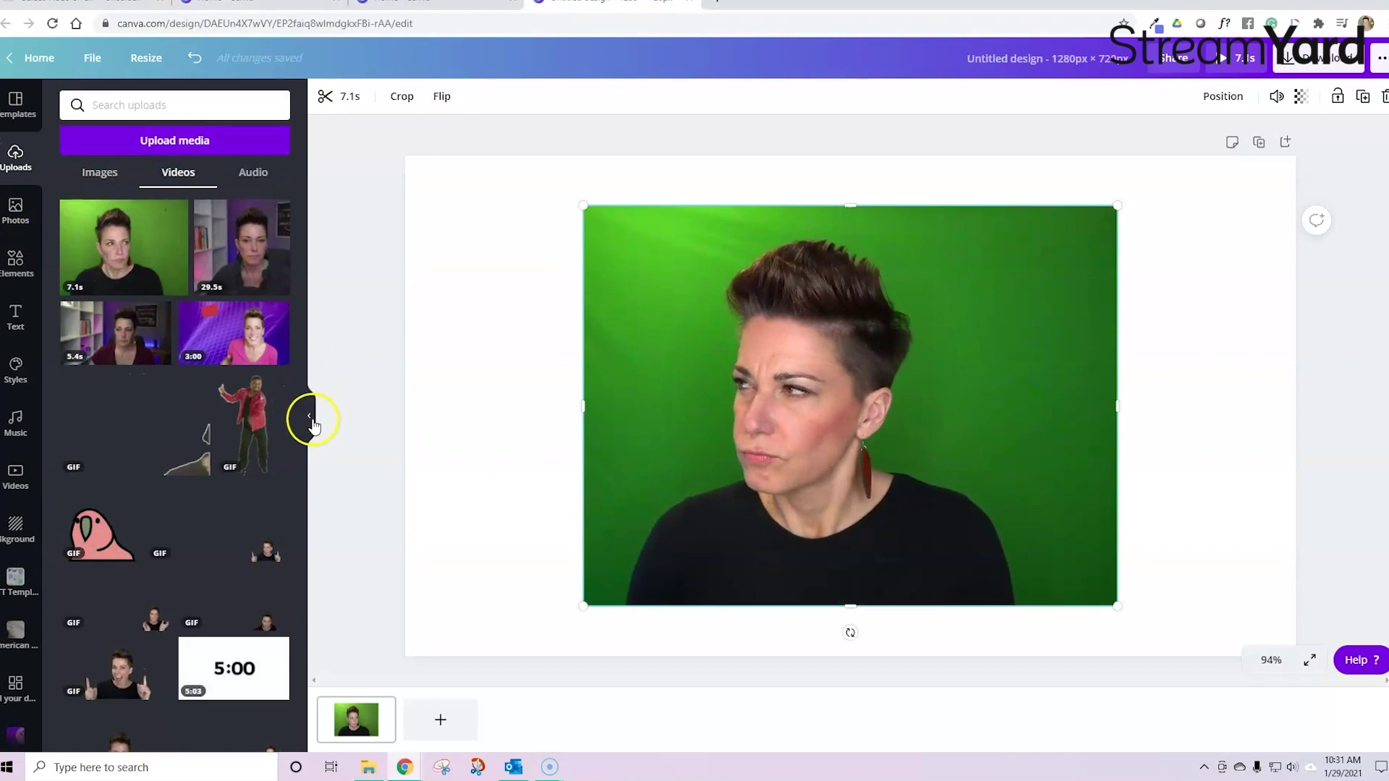
pyautogui.click(432, 522)
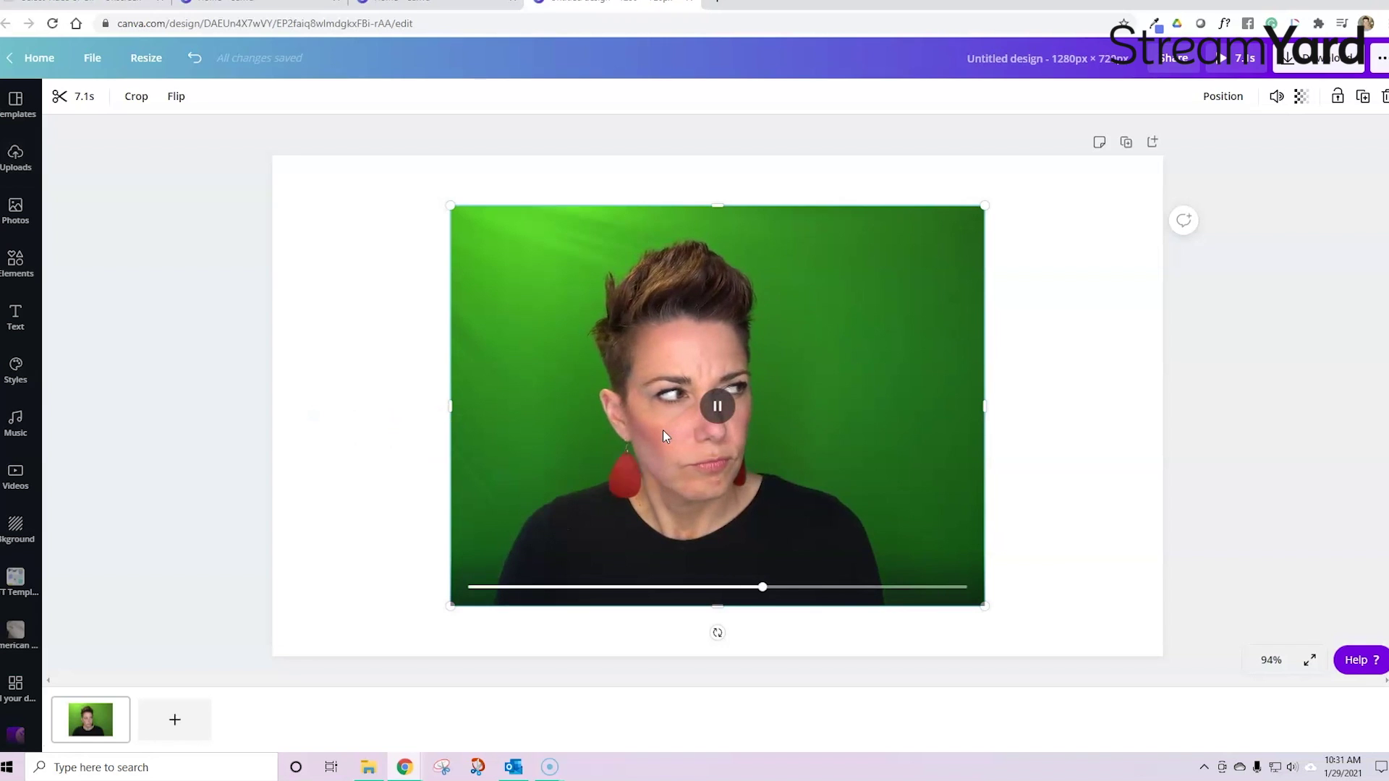
# - Resize the green-screen clip to about 451 × 339 and place it in the bottom-right corner
pyautogui.moveTo(450, 206); pyautogui.dragTo(608, 323)
pyautogui.moveTo(887, 529); pyautogui.dragTo(1064, 577)
pyautogui.moveTo(785, 374); pyautogui.dragTo(871, 417)
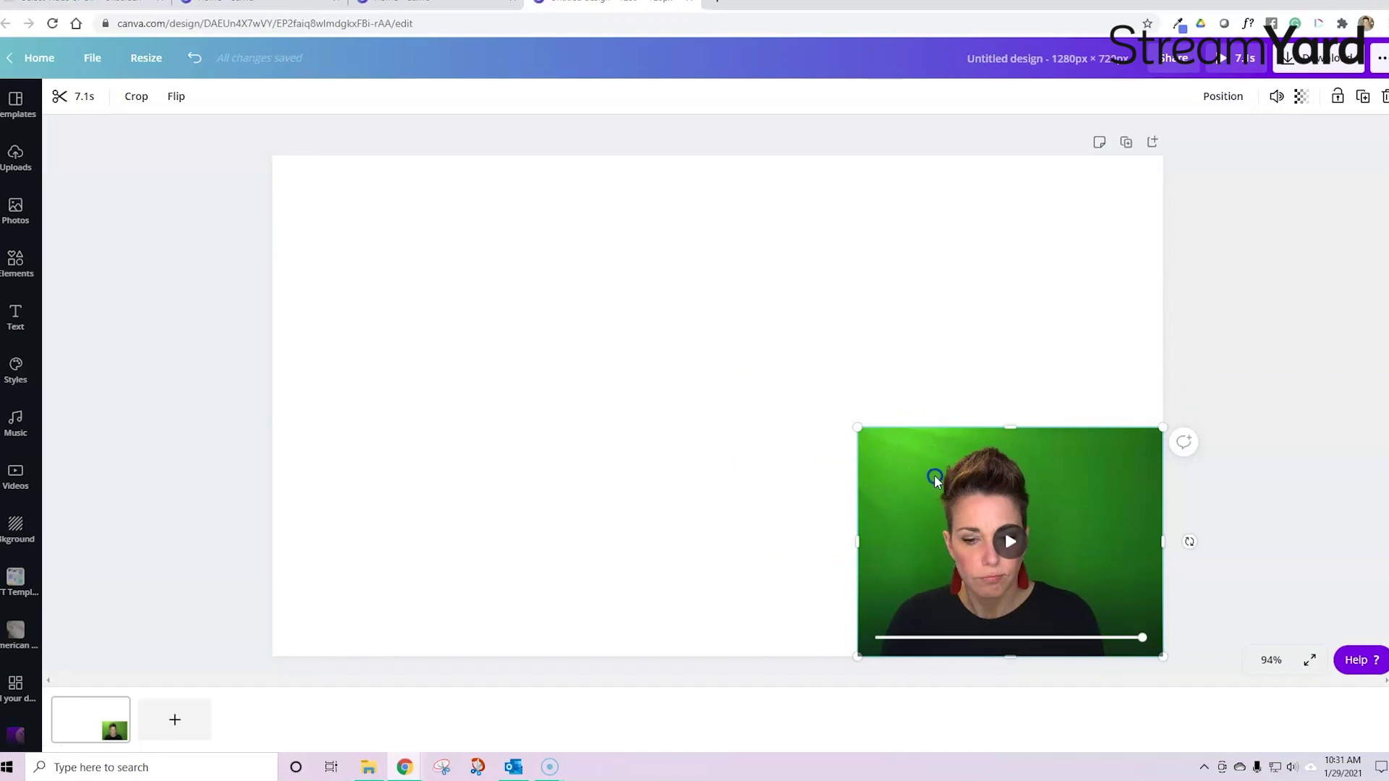
pyautogui.moveTo(936, 481); pyautogui.dragTo(968, 479)
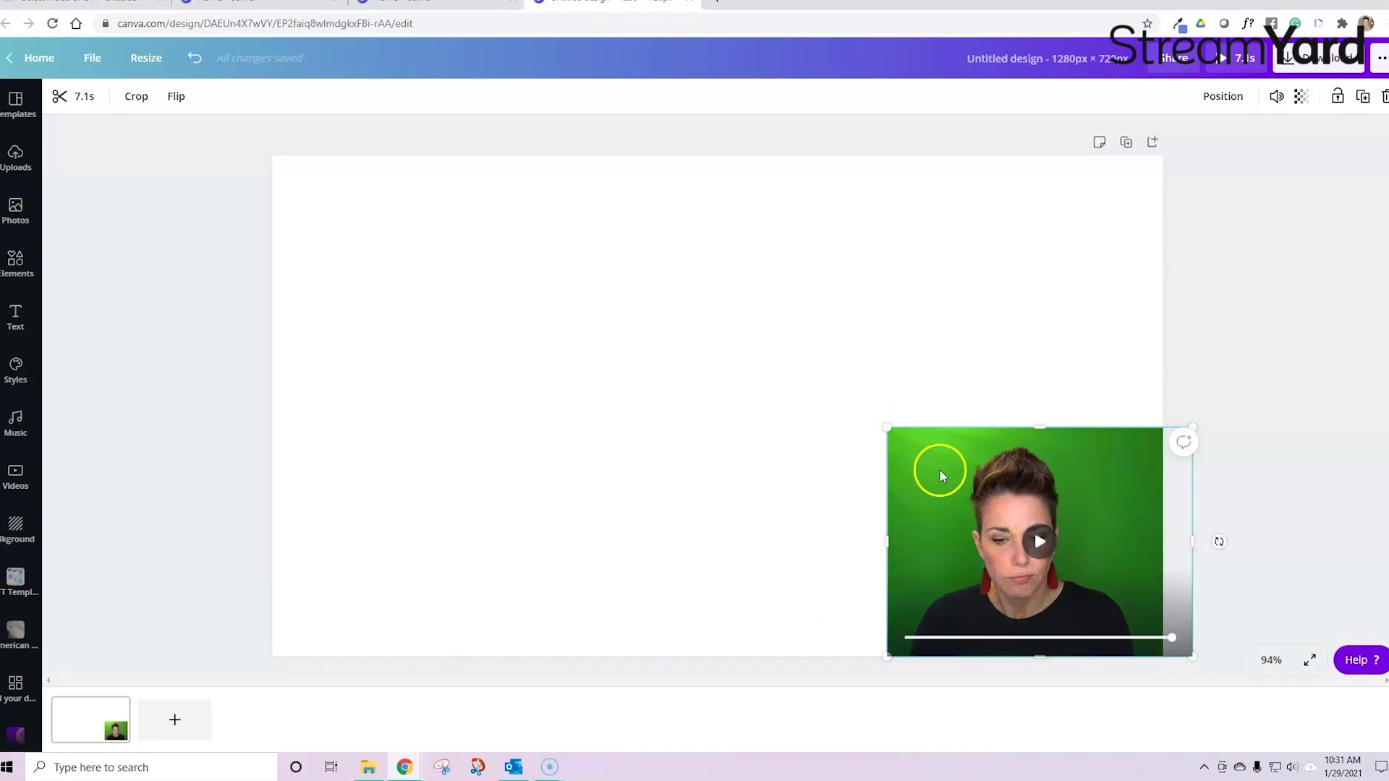
pyautogui.click(987, 389)
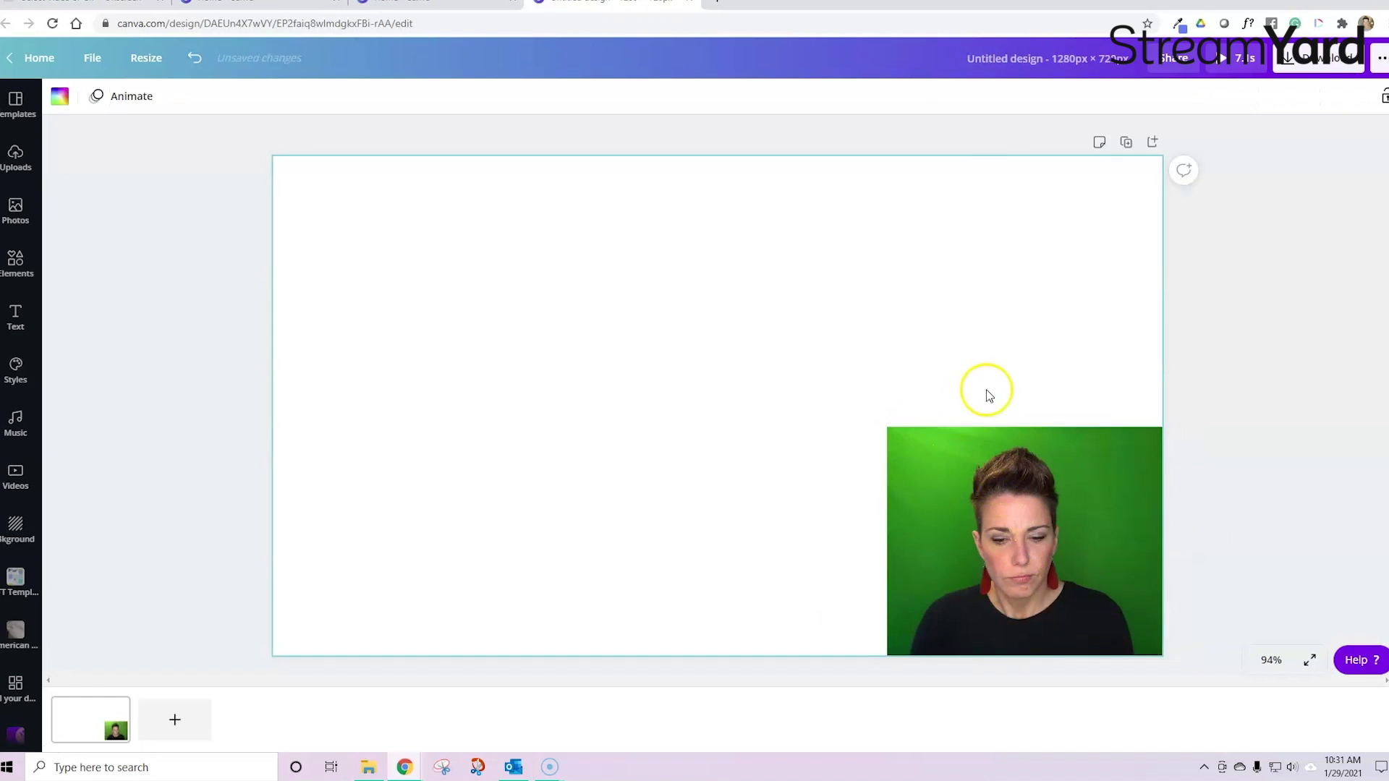
pyautogui.click(1023, 540)
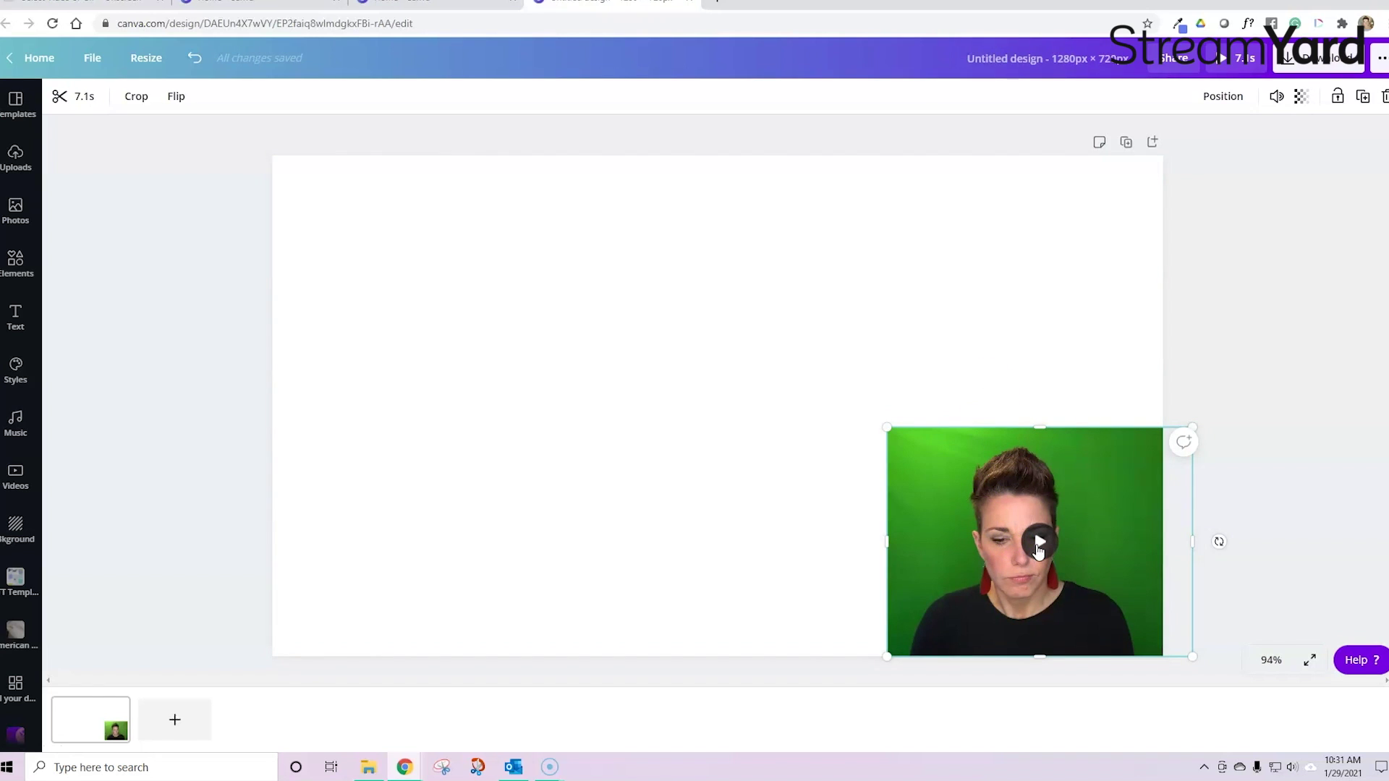
# - Trim the end of the green-screen clip so it runs 4.9 seconds instead of 7.1
pyautogui.click(1038, 549)
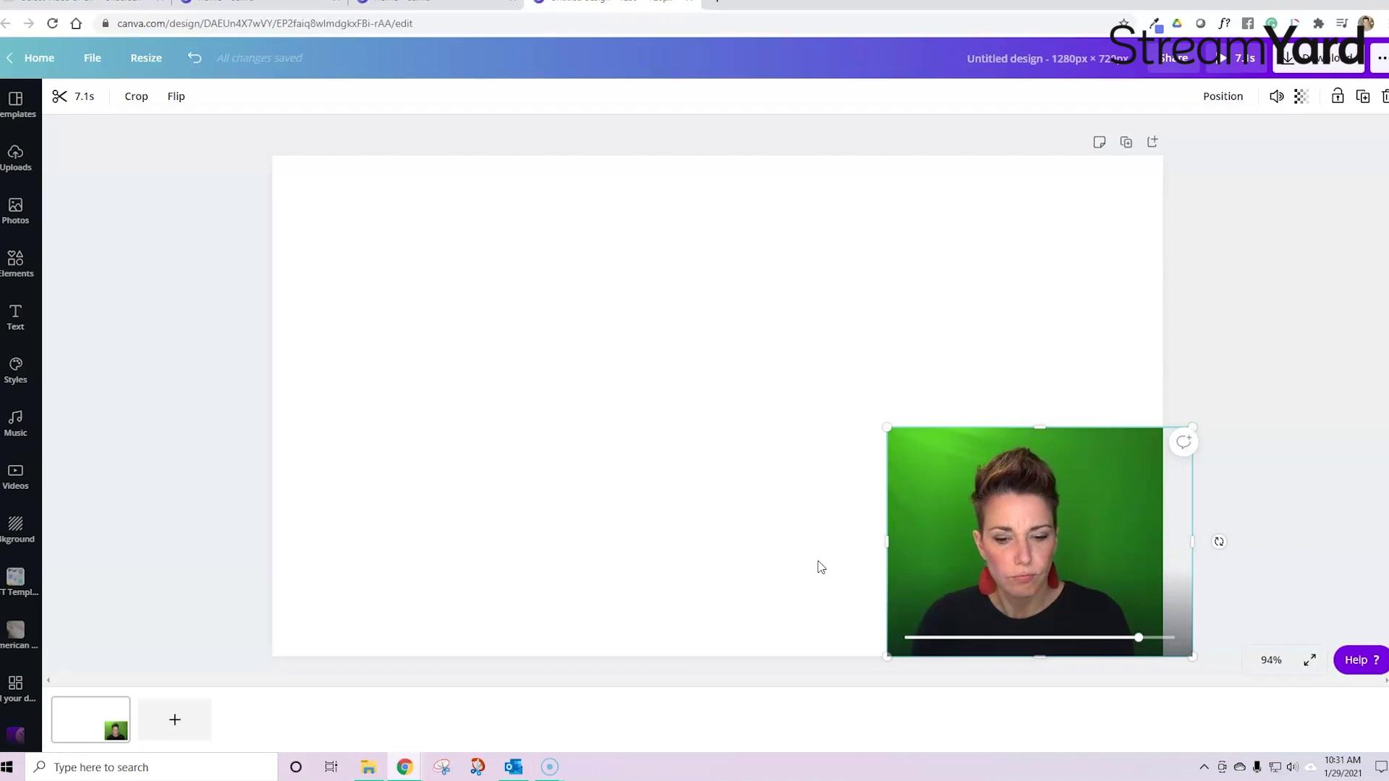
pyautogui.click(83, 96)
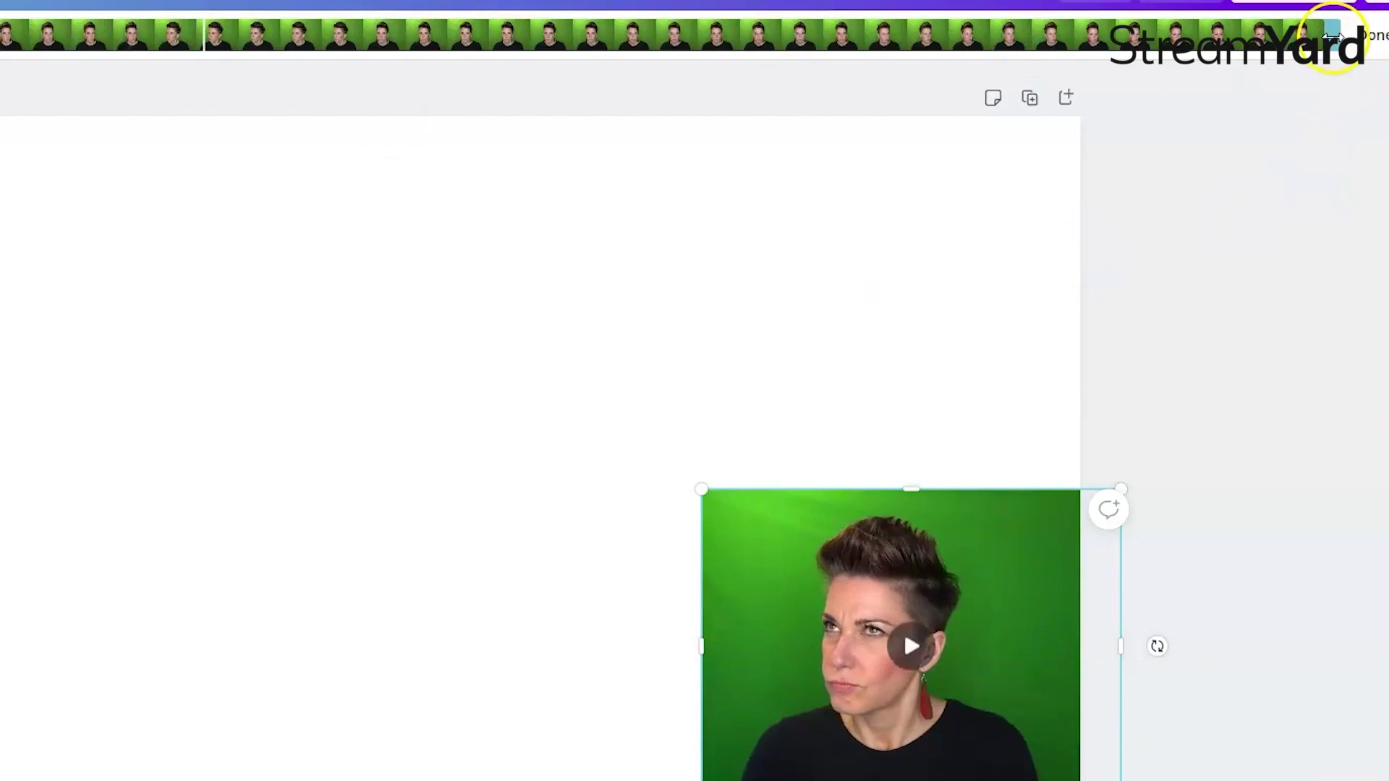
pyautogui.moveTo(1350, 97); pyautogui.dragTo(1318, 96)
pyautogui.moveTo(1295, 45); pyautogui.dragTo(824, 19)
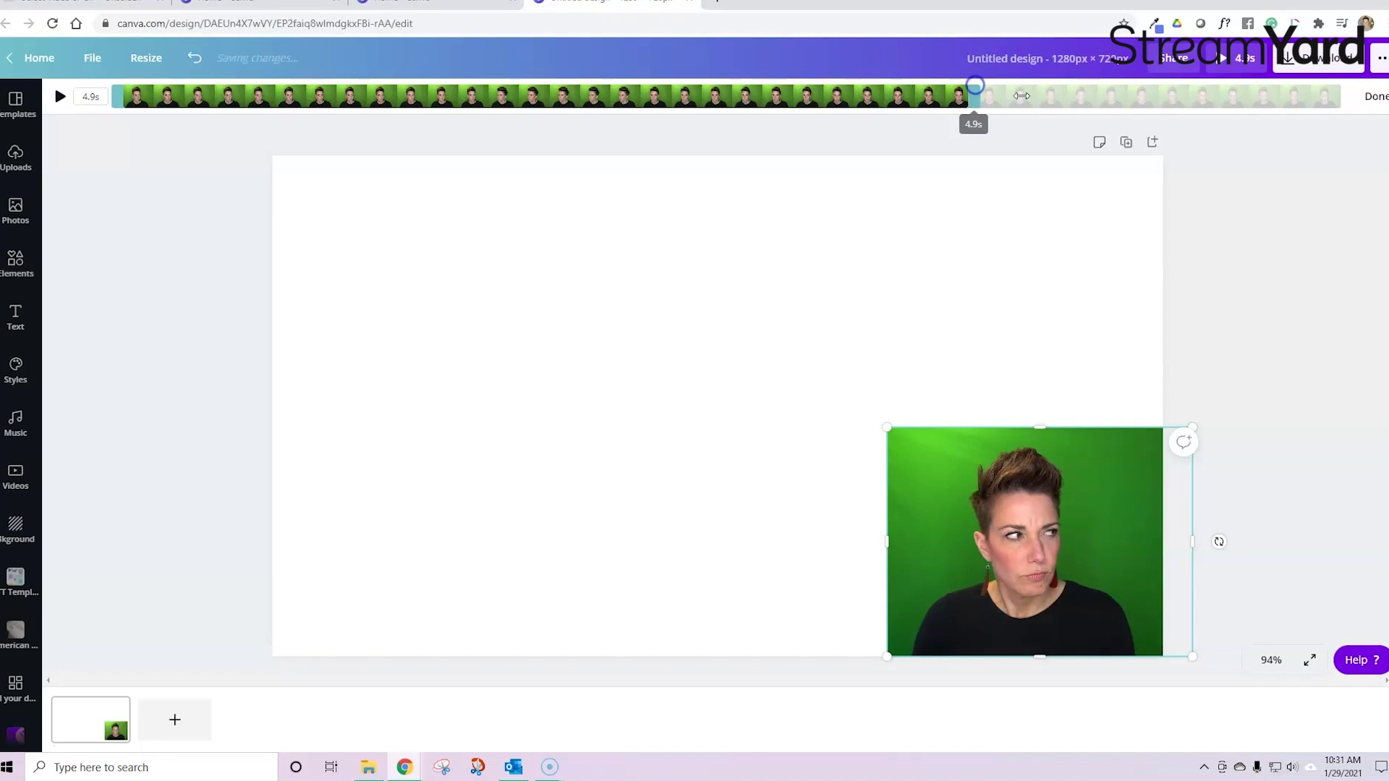
pyautogui.click(1374, 97)
pyautogui.click(730, 372)
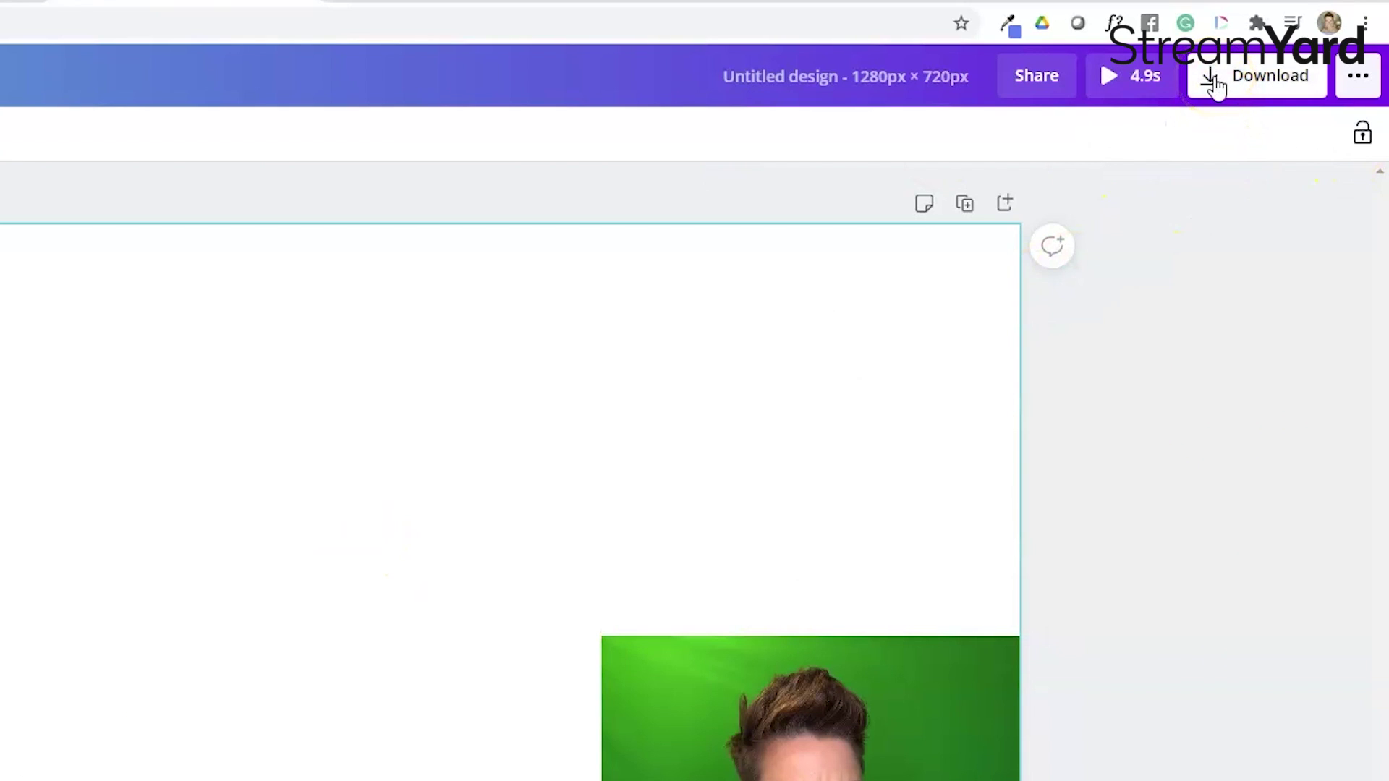
# - Bring up Canva's Download options to export the design as an MP4 video
pyautogui.click(1216, 86)
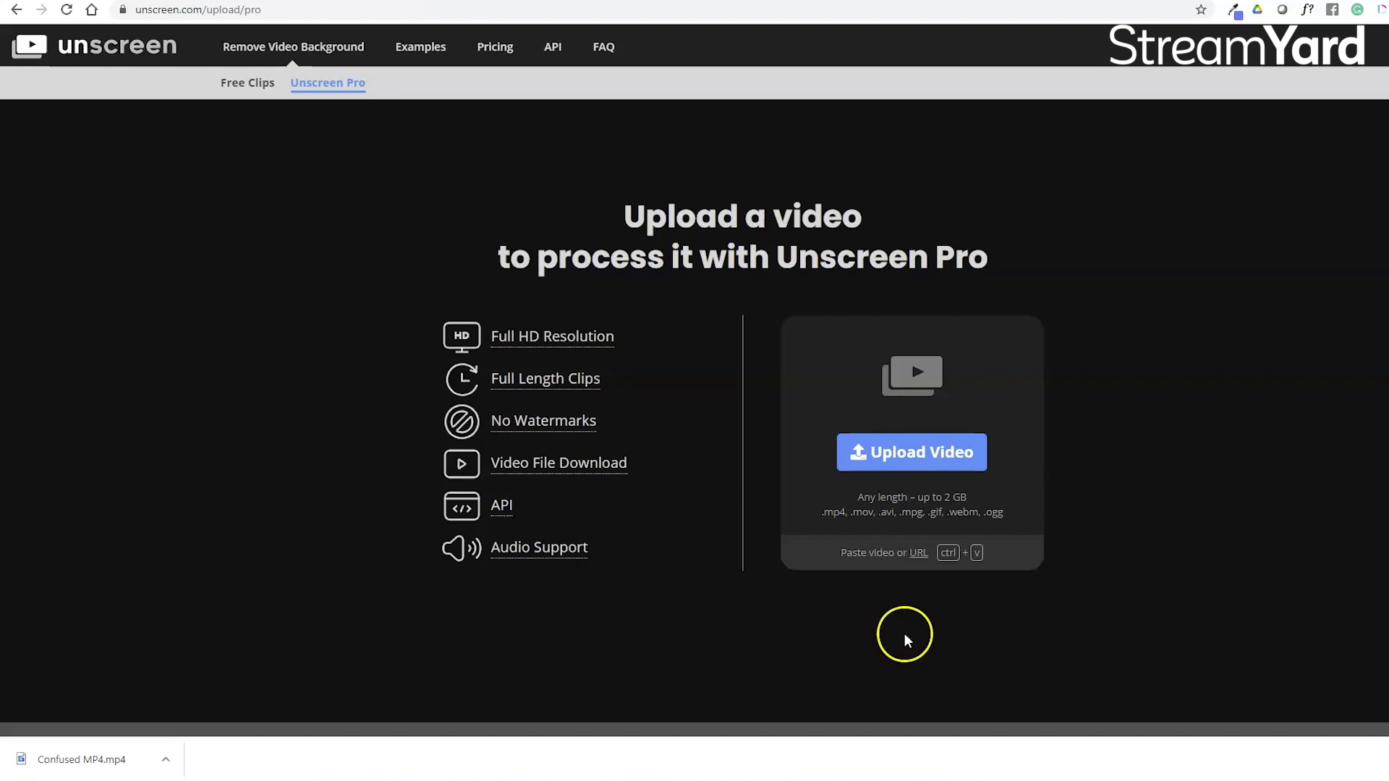
# - Upload Confused MP4.mp4 from the Desktop to Unscreen
pyautogui.click(931, 450)
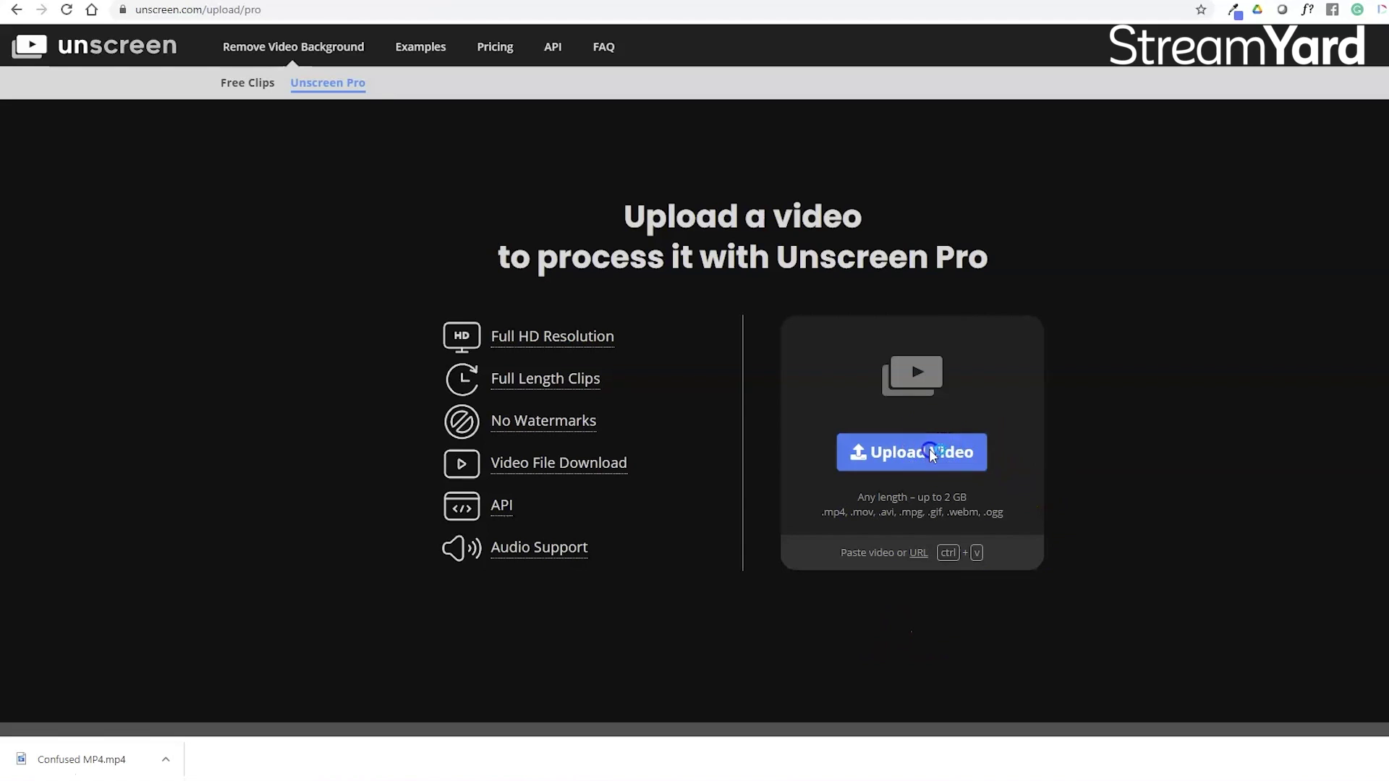
pyautogui.click(268, 81)
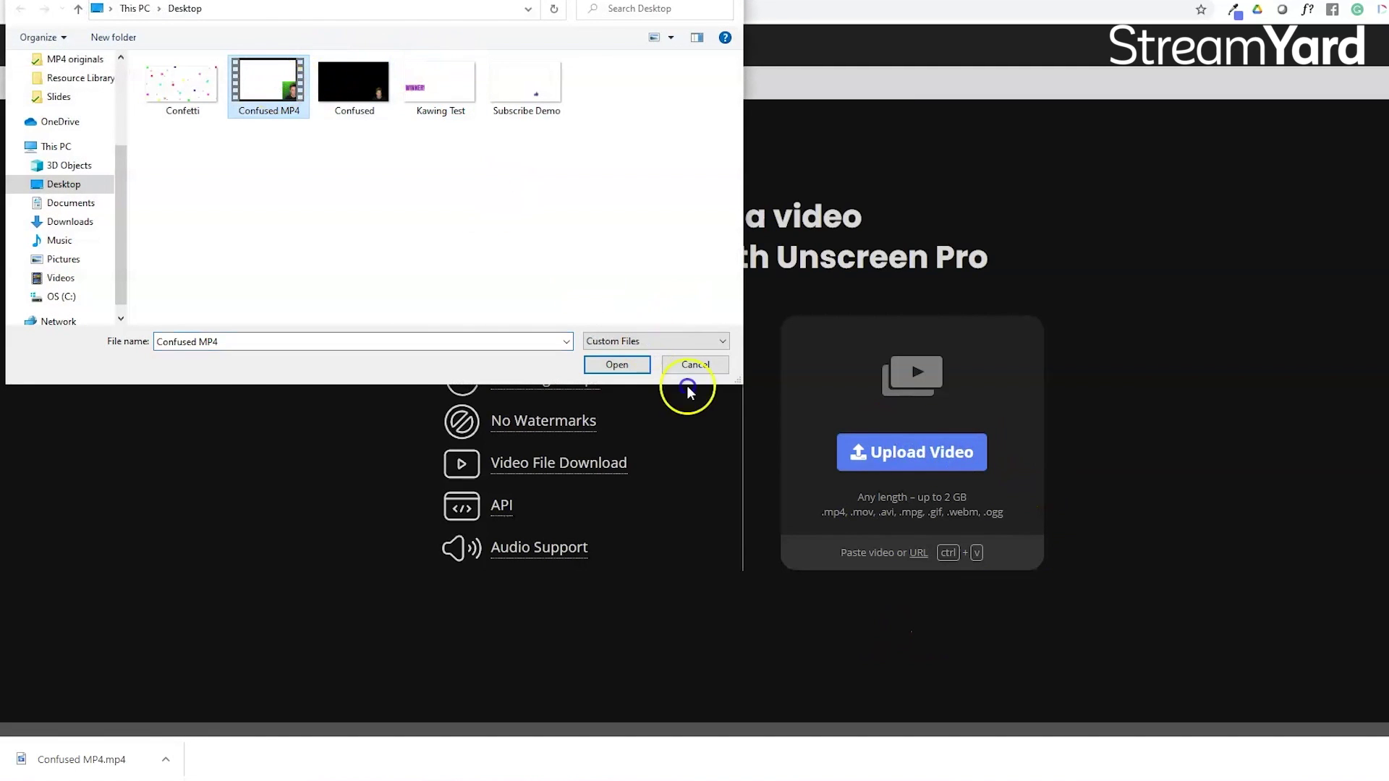
pyautogui.click(617, 364)
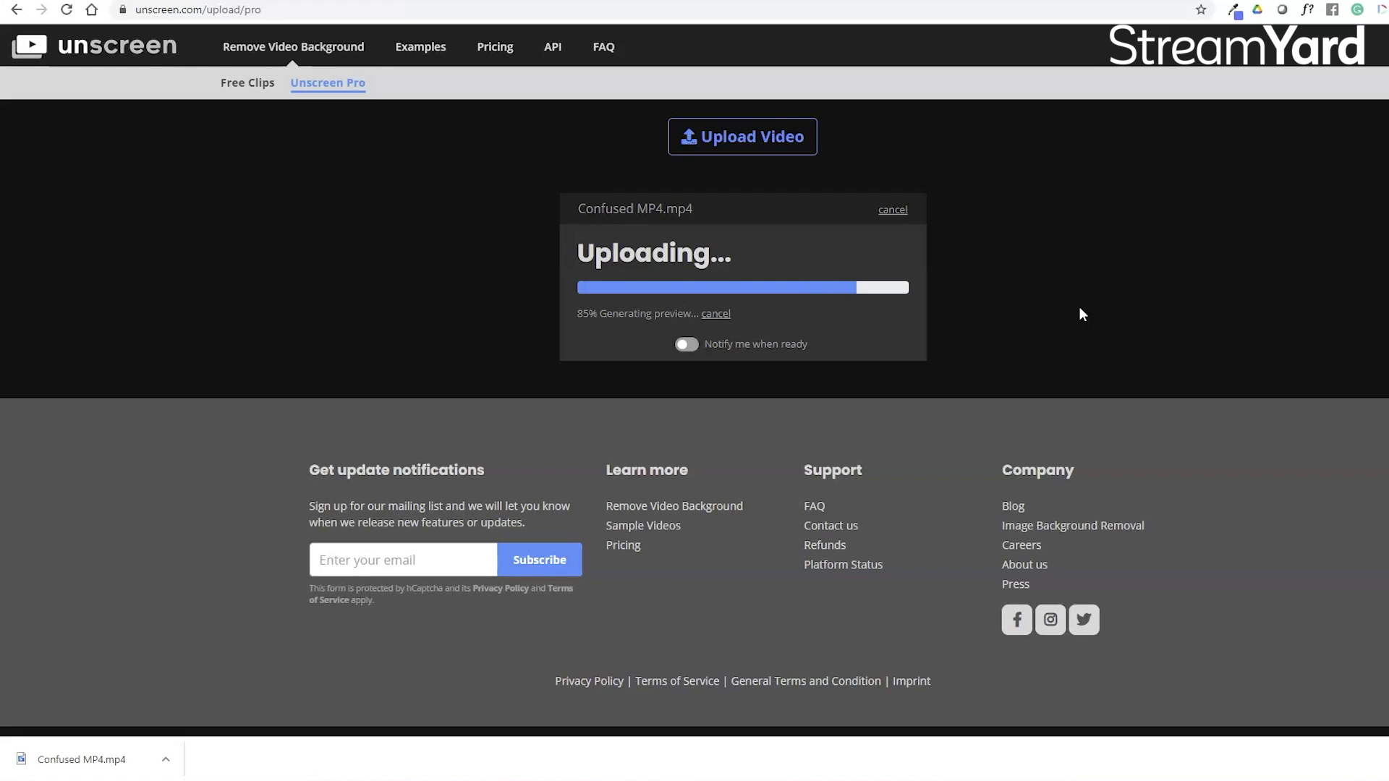
pyautogui.click(1085, 304)
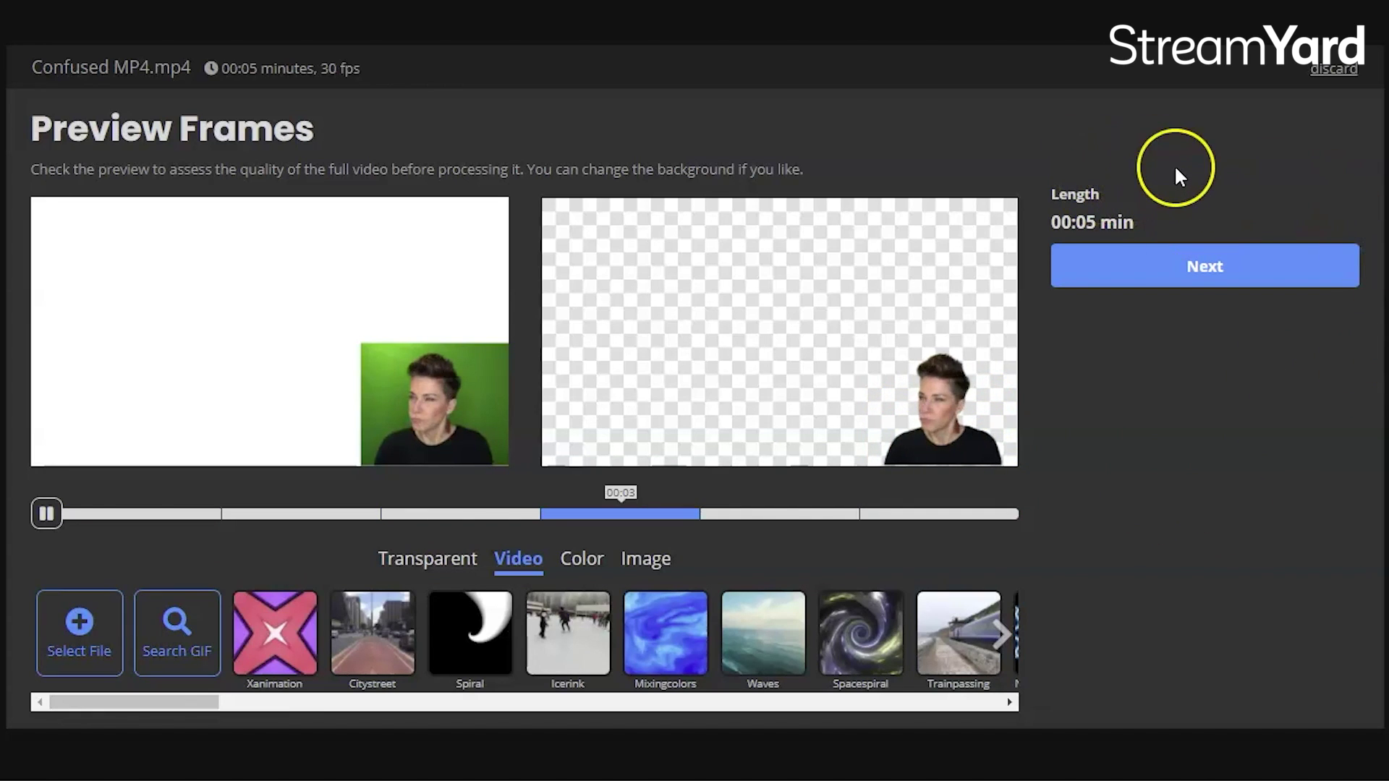
# - Preview the Mixingcolors video background, revert to Transparent, and continue to the output formats
pyautogui.click(1192, 182)
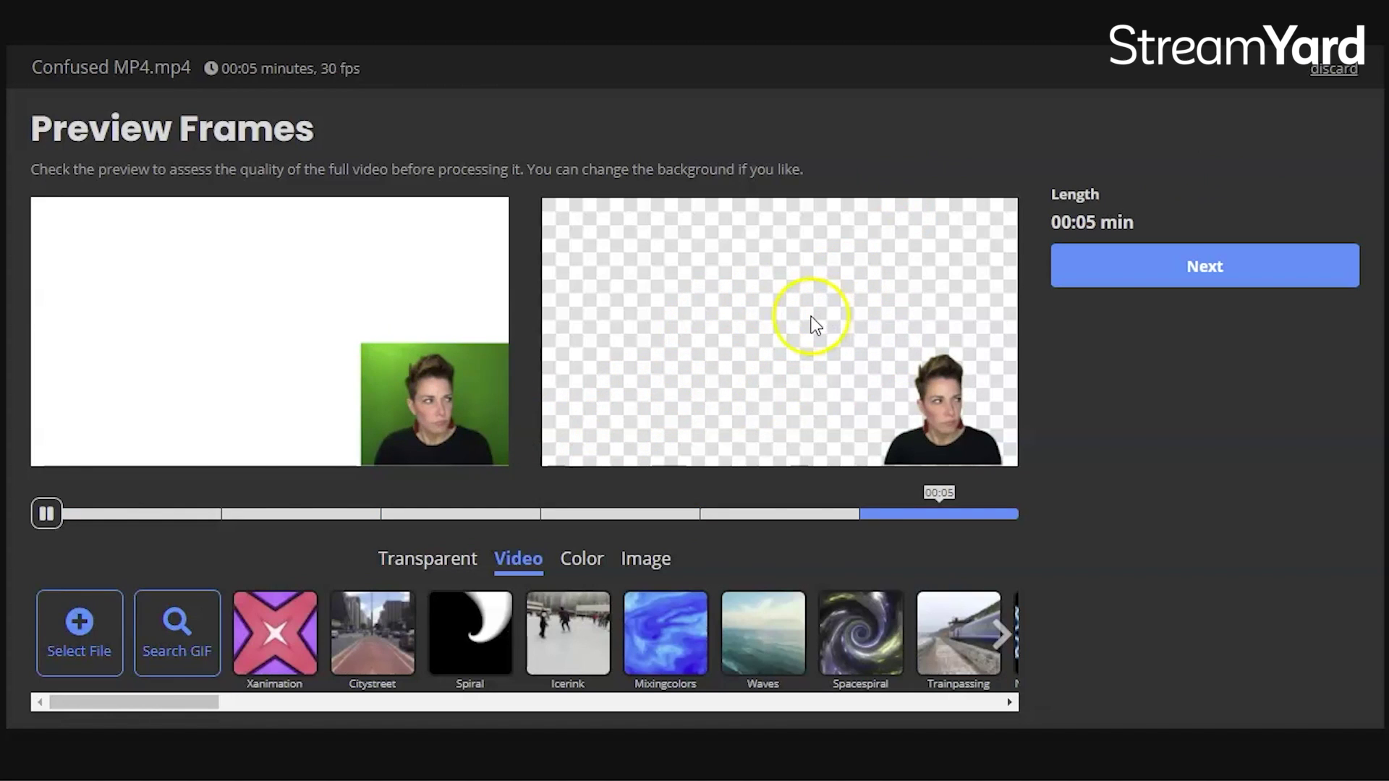
pyautogui.click(675, 656)
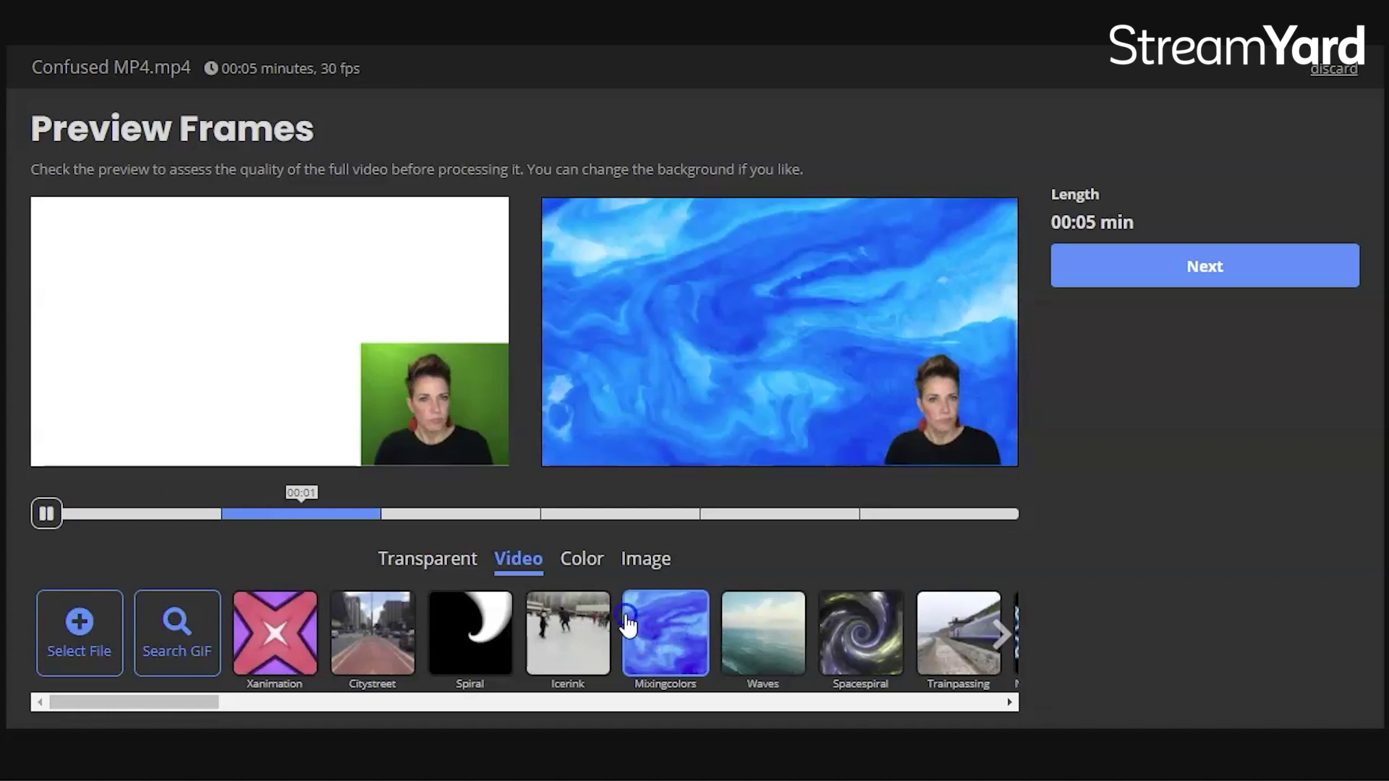
pyautogui.click(431, 562)
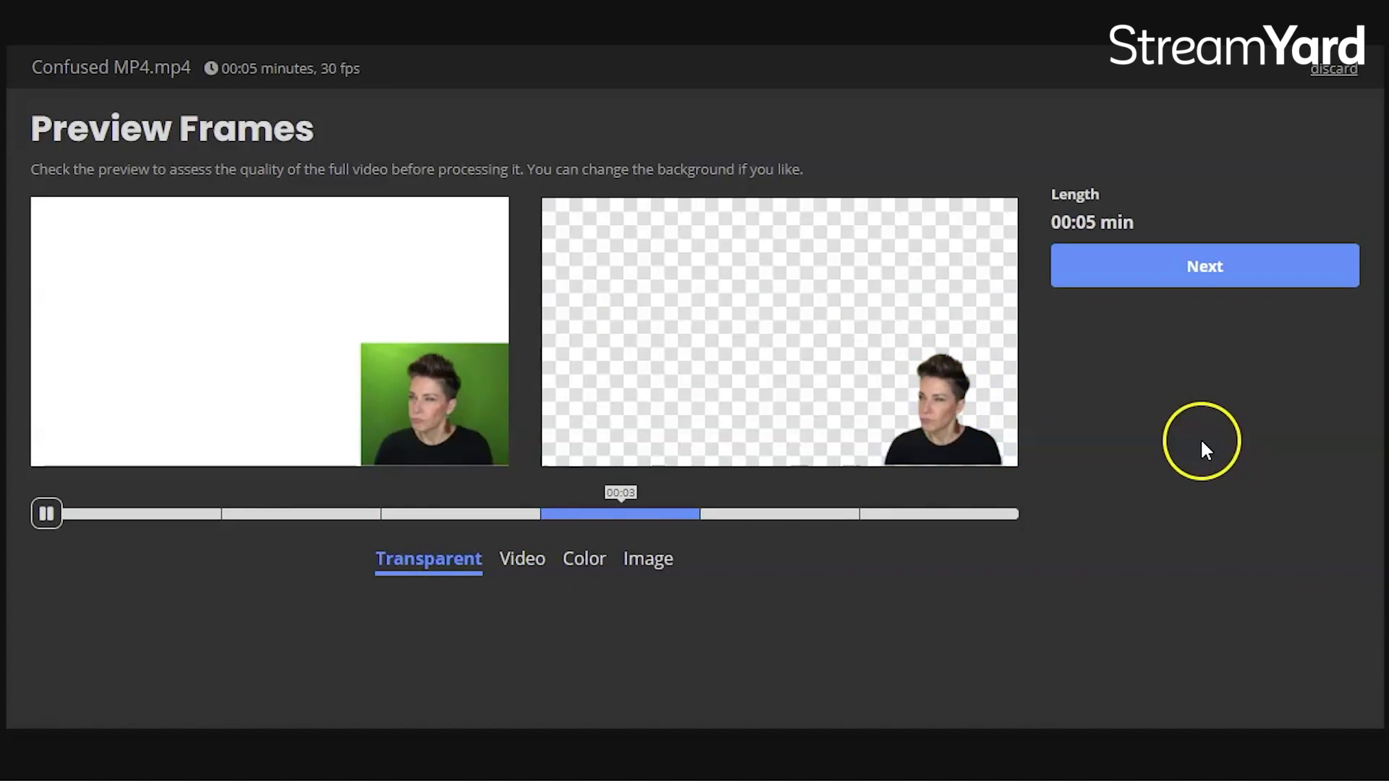
pyautogui.click(1209, 275)
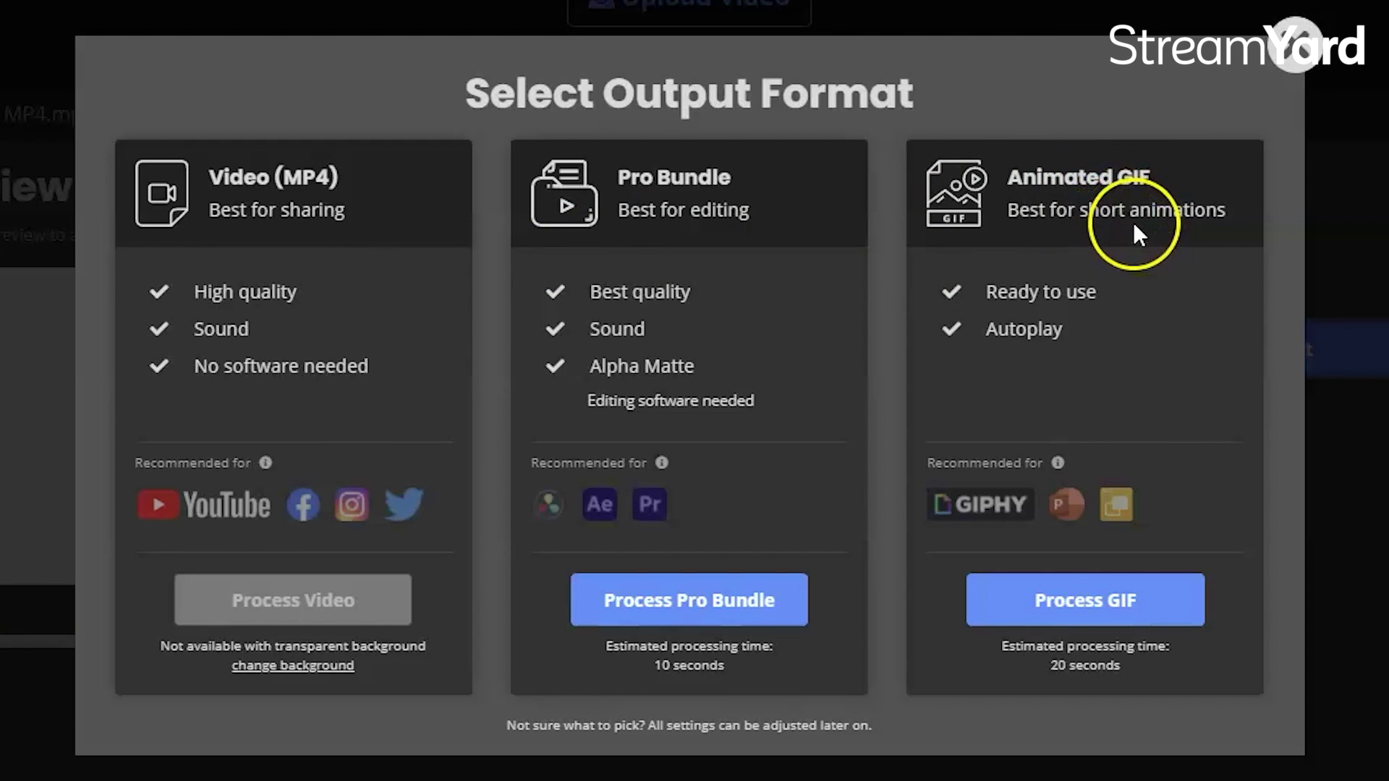
# - Process the transparent clip as a 3.3 MB Animated GIF
pyautogui.click(1073, 607)
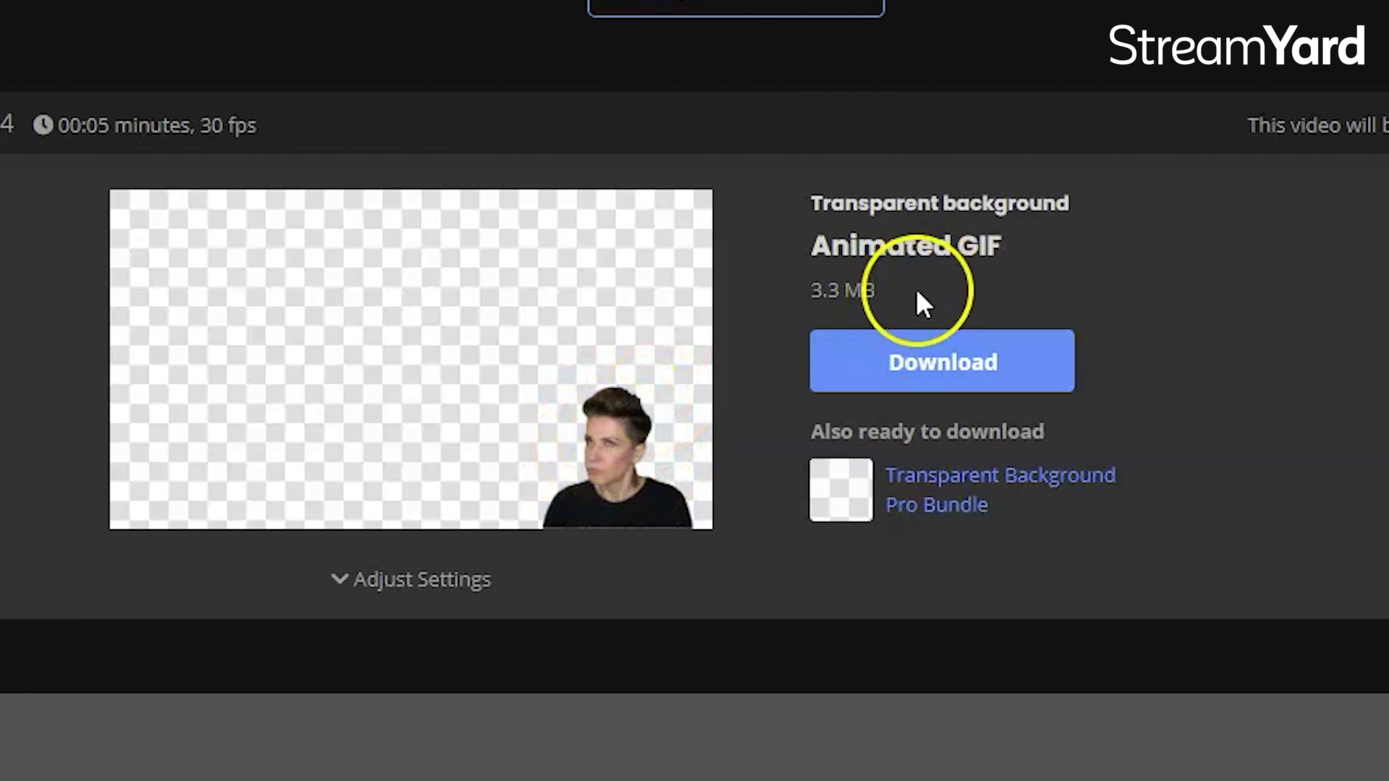
pyautogui.moveTo(878, 289); pyautogui.dragTo(813, 290)
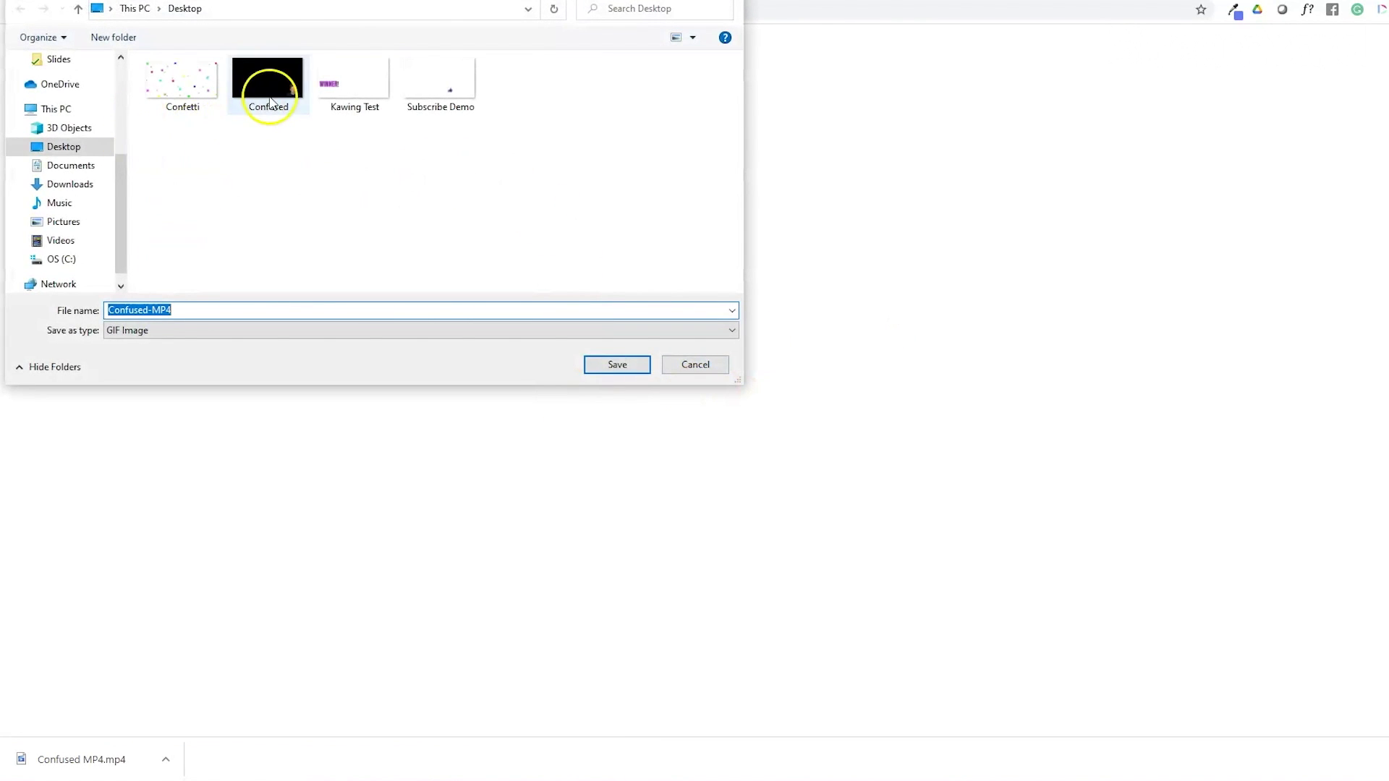
# - Save the GIF to the Desktop as Confused.gif, overwriting the existing file
pyautogui.click(617, 365)
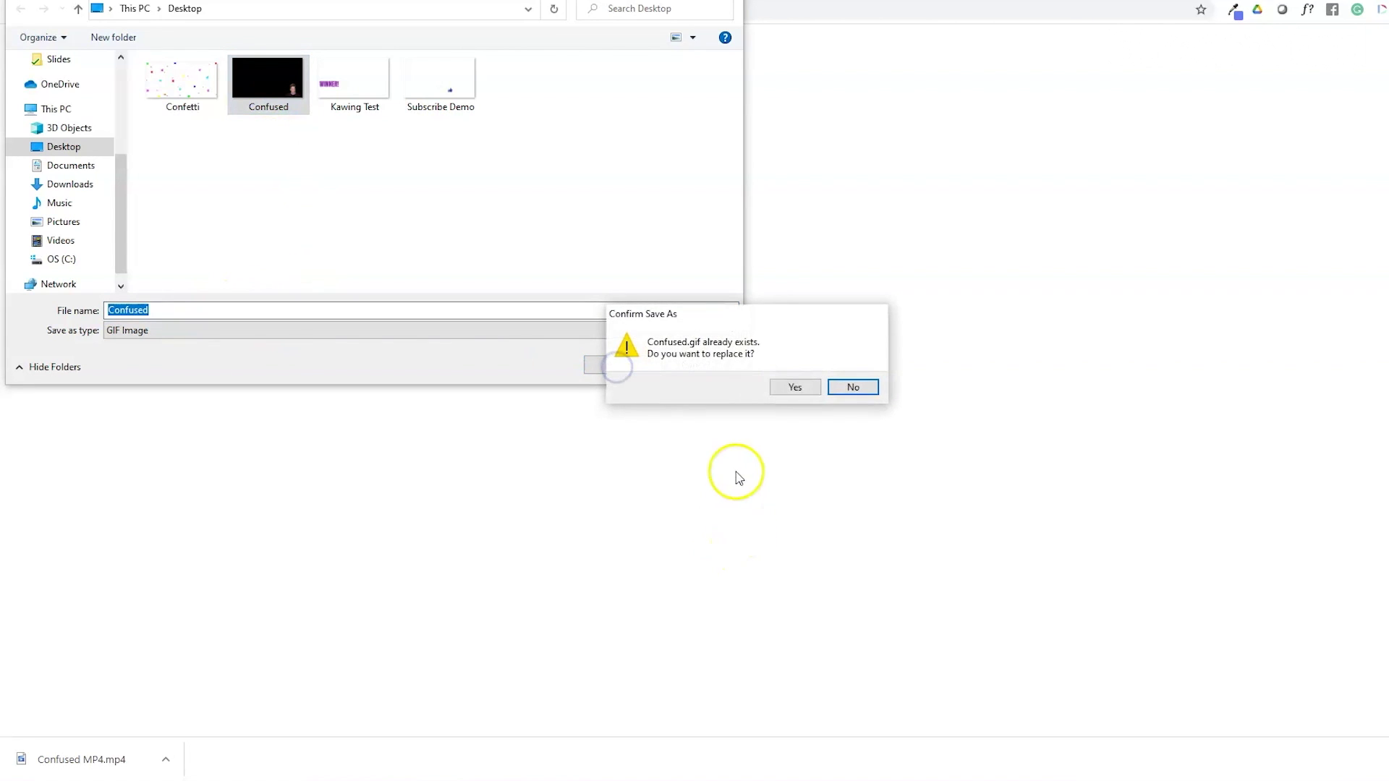
pyautogui.click(792, 383)
pyautogui.hotkey('ctrl', 'Tab')
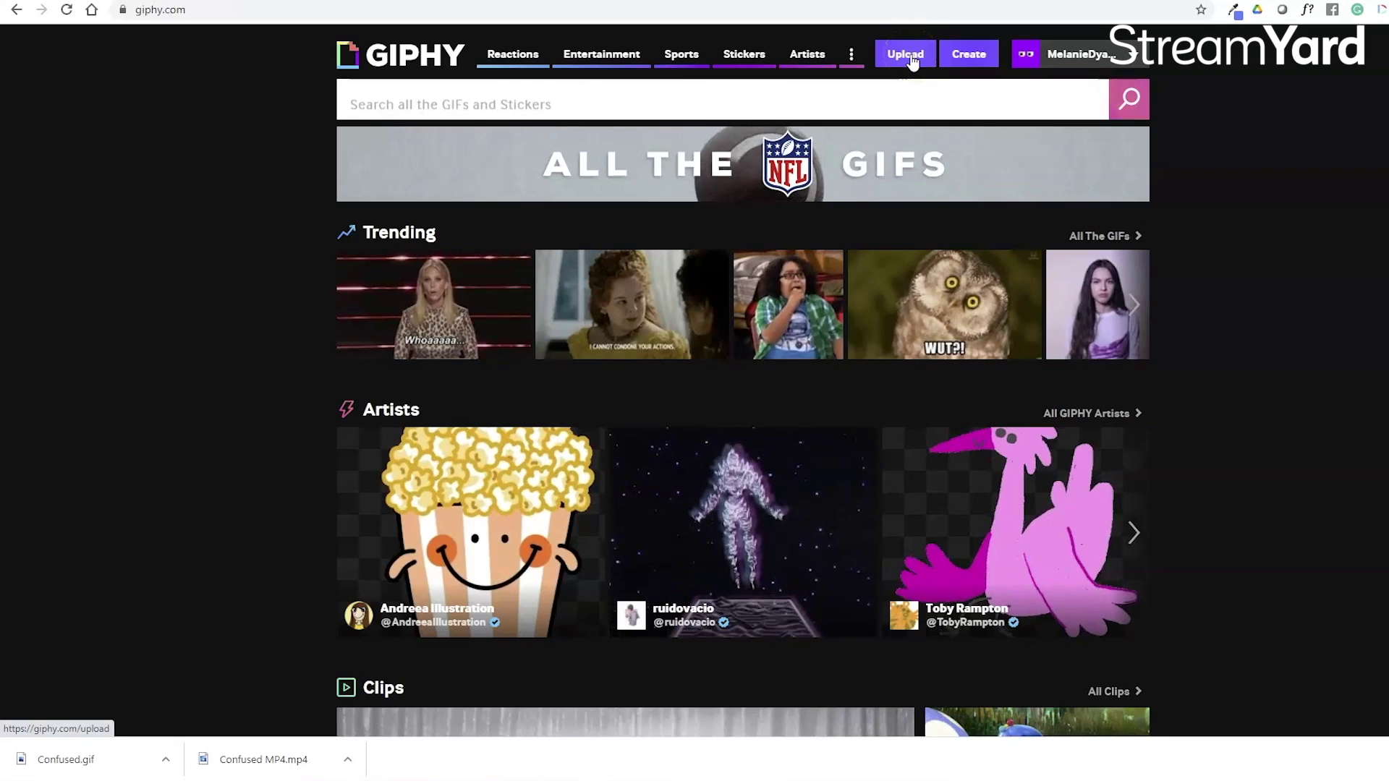
# - Upload Confused.gif from the computer to GIPHY
pyautogui.click(983, 114)
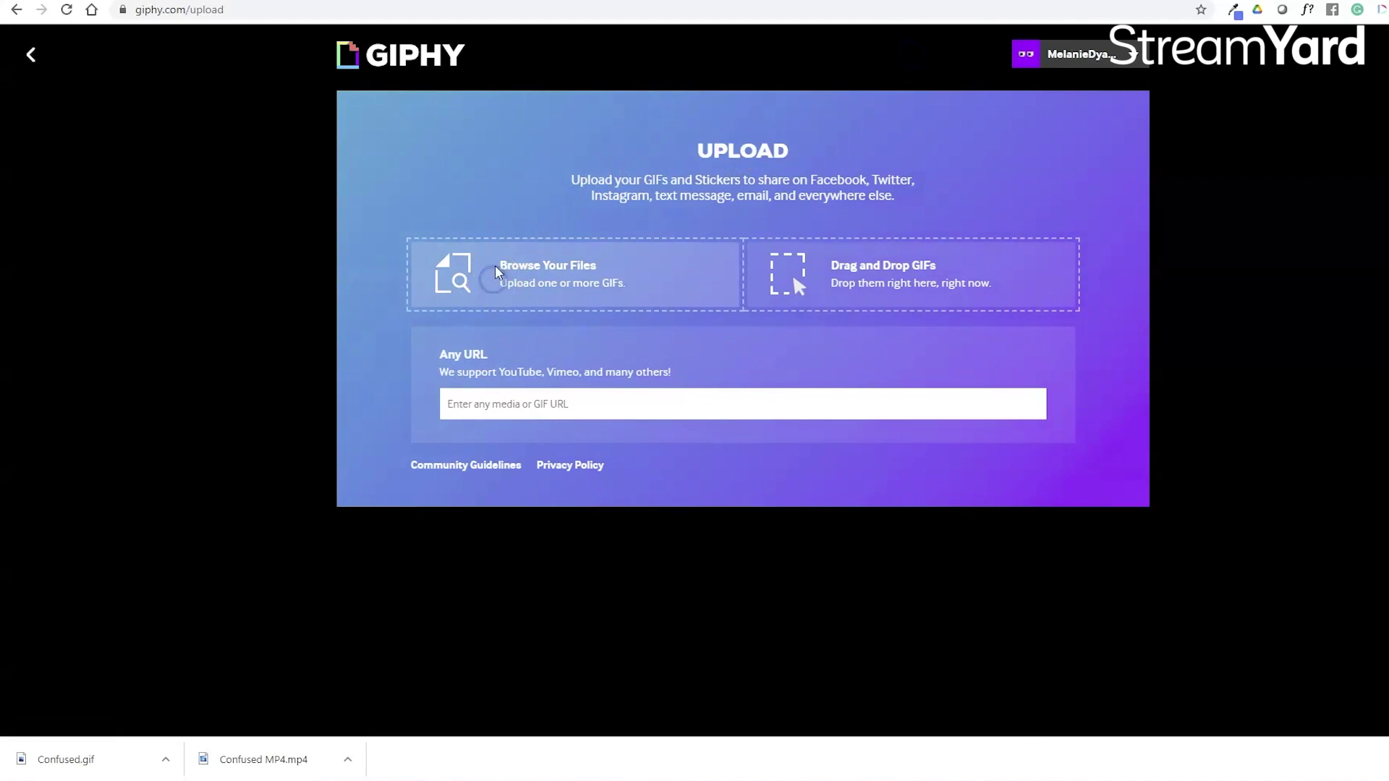
pyautogui.click(496, 272)
pyautogui.click(355, 105)
pyautogui.click(609, 360)
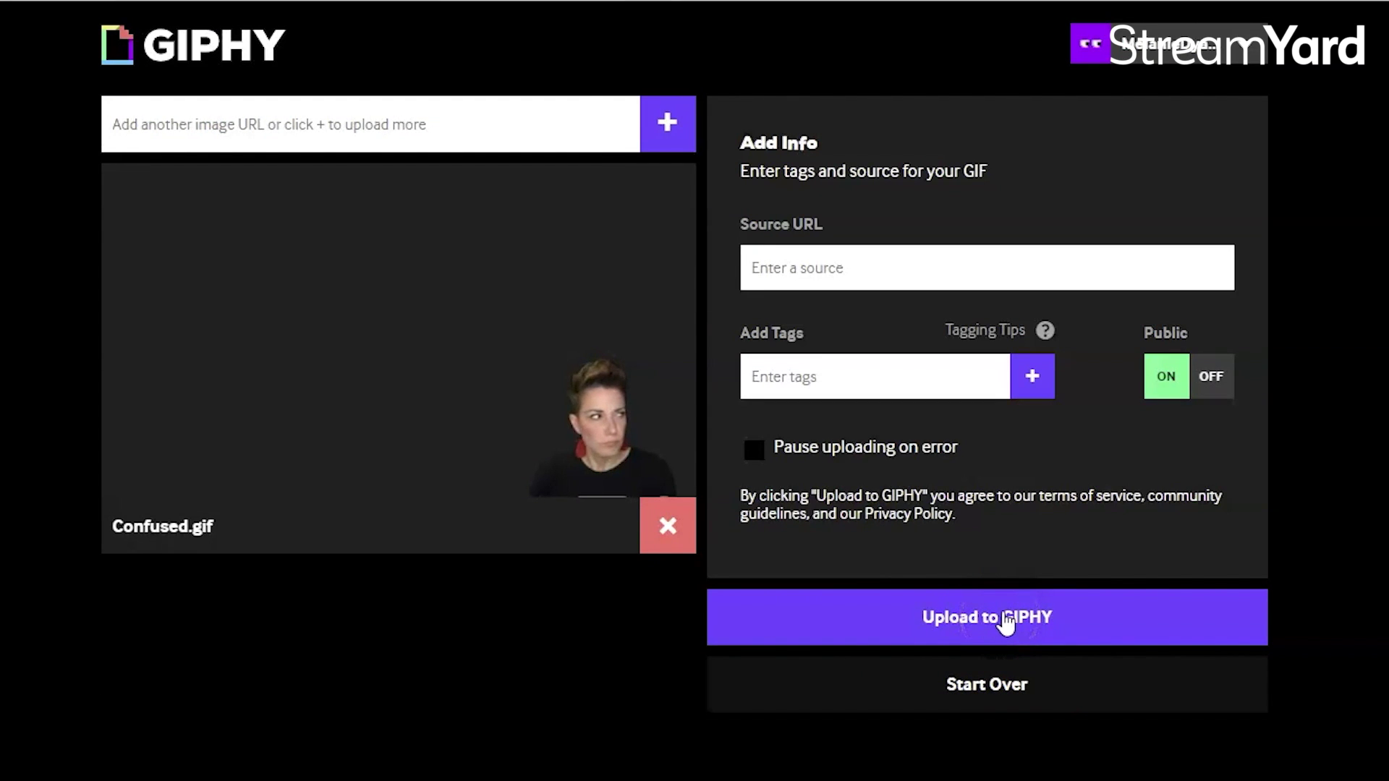
pyautogui.click(1005, 620)
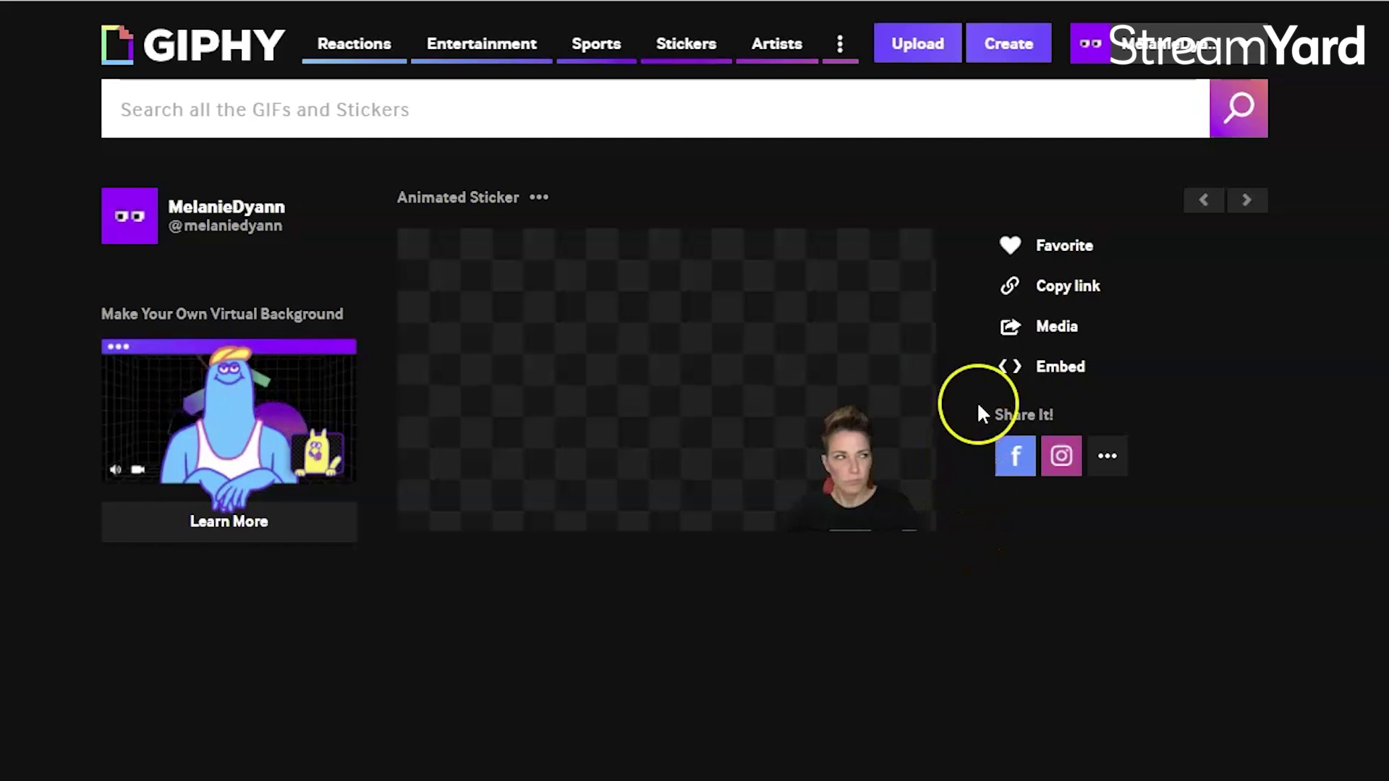
# - Download GIPHY's Social-size GIF and save it as Confused.gif, replacing the old file
pyautogui.click(1055, 332)
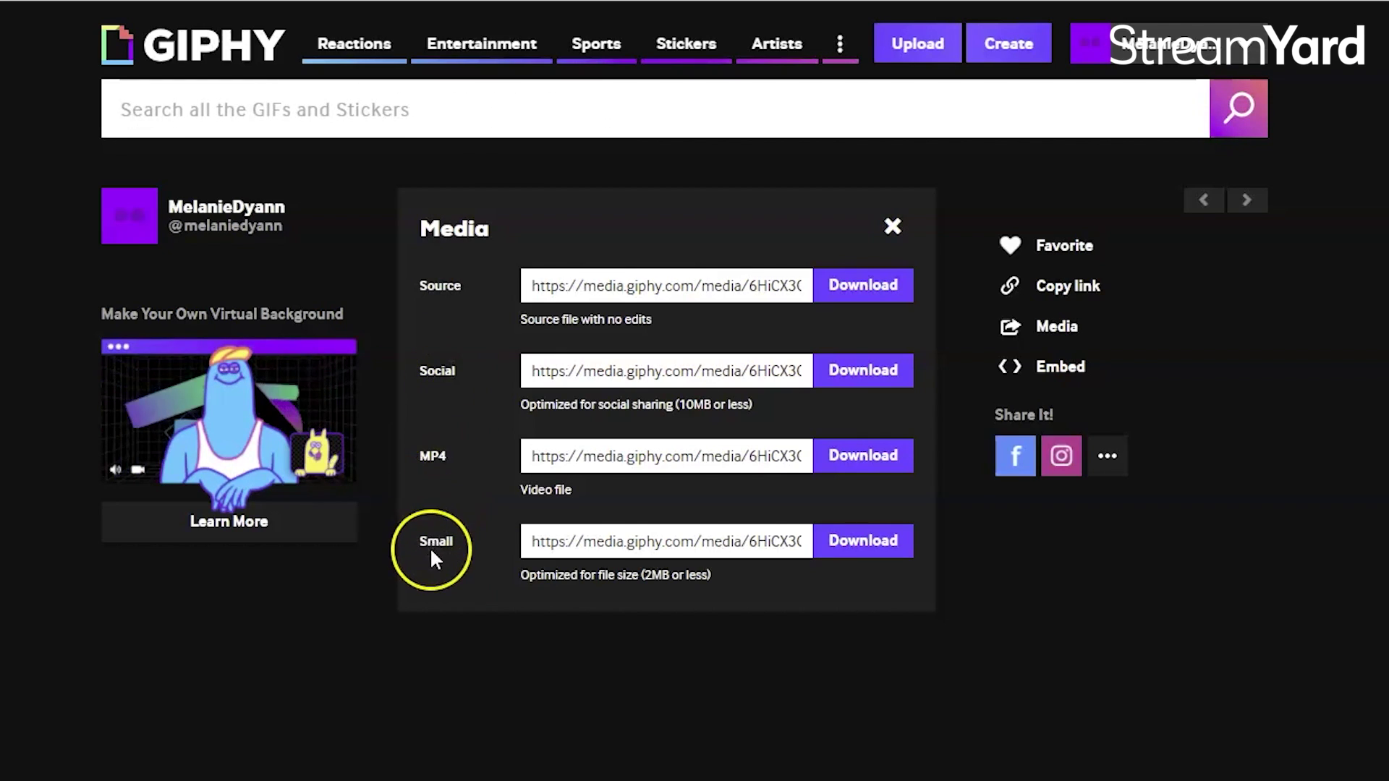
pyautogui.click(884, 376)
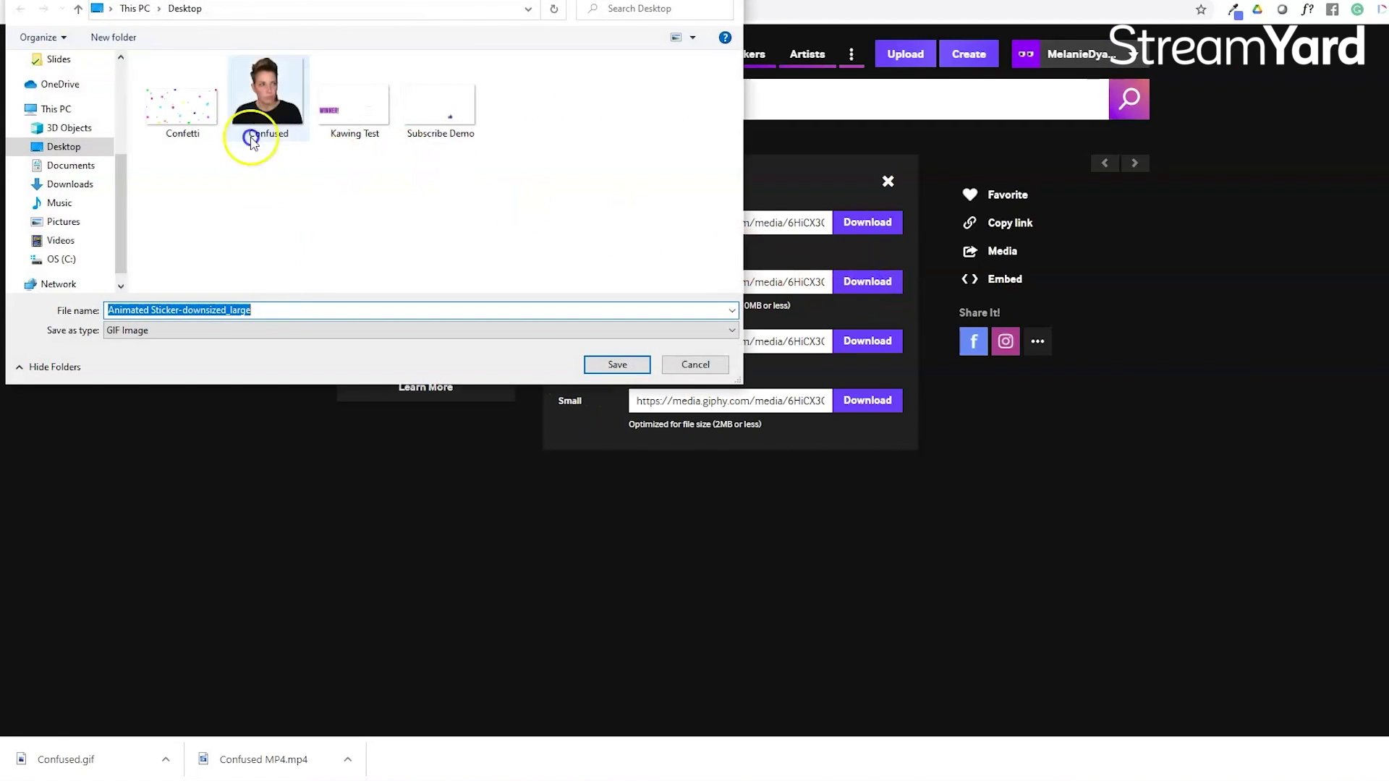
pyautogui.click(259, 117)
pyautogui.click(617, 365)
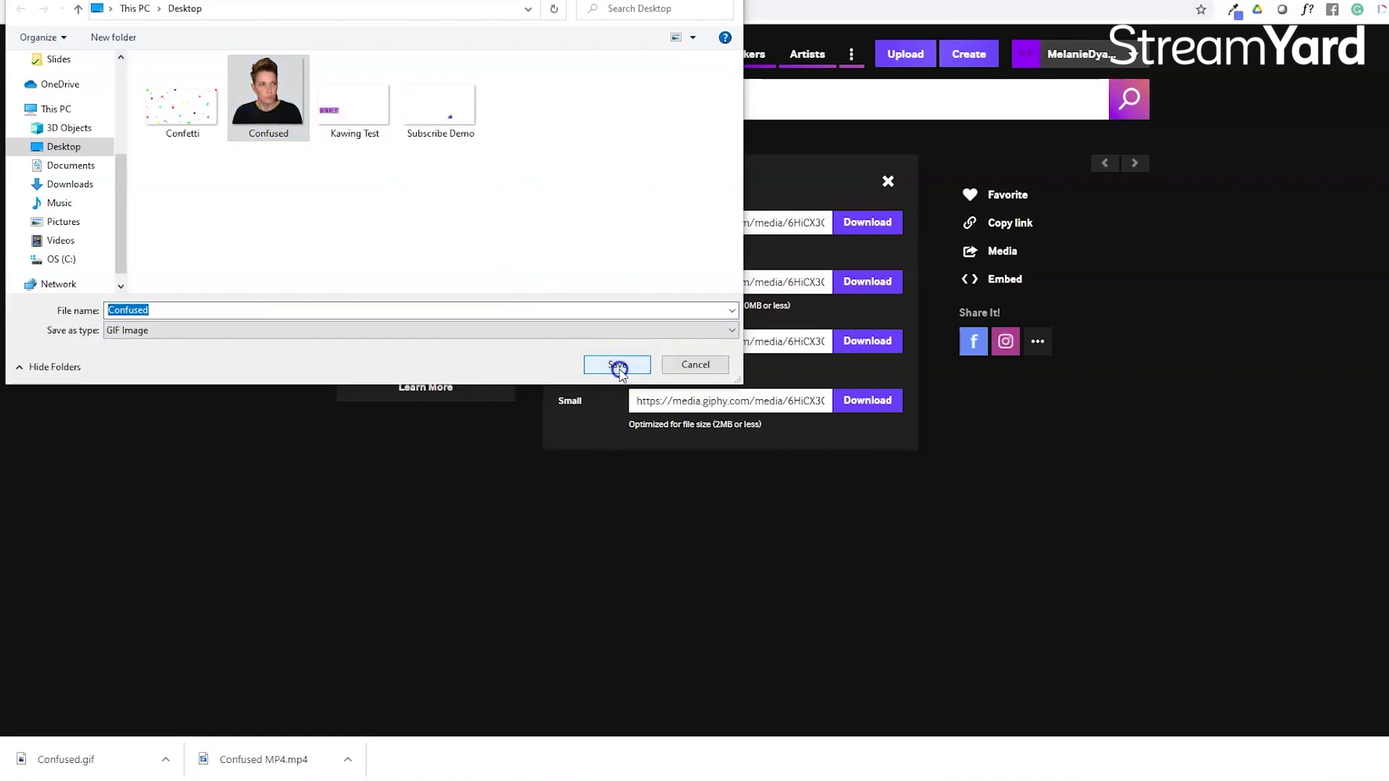
pyautogui.click(795, 387)
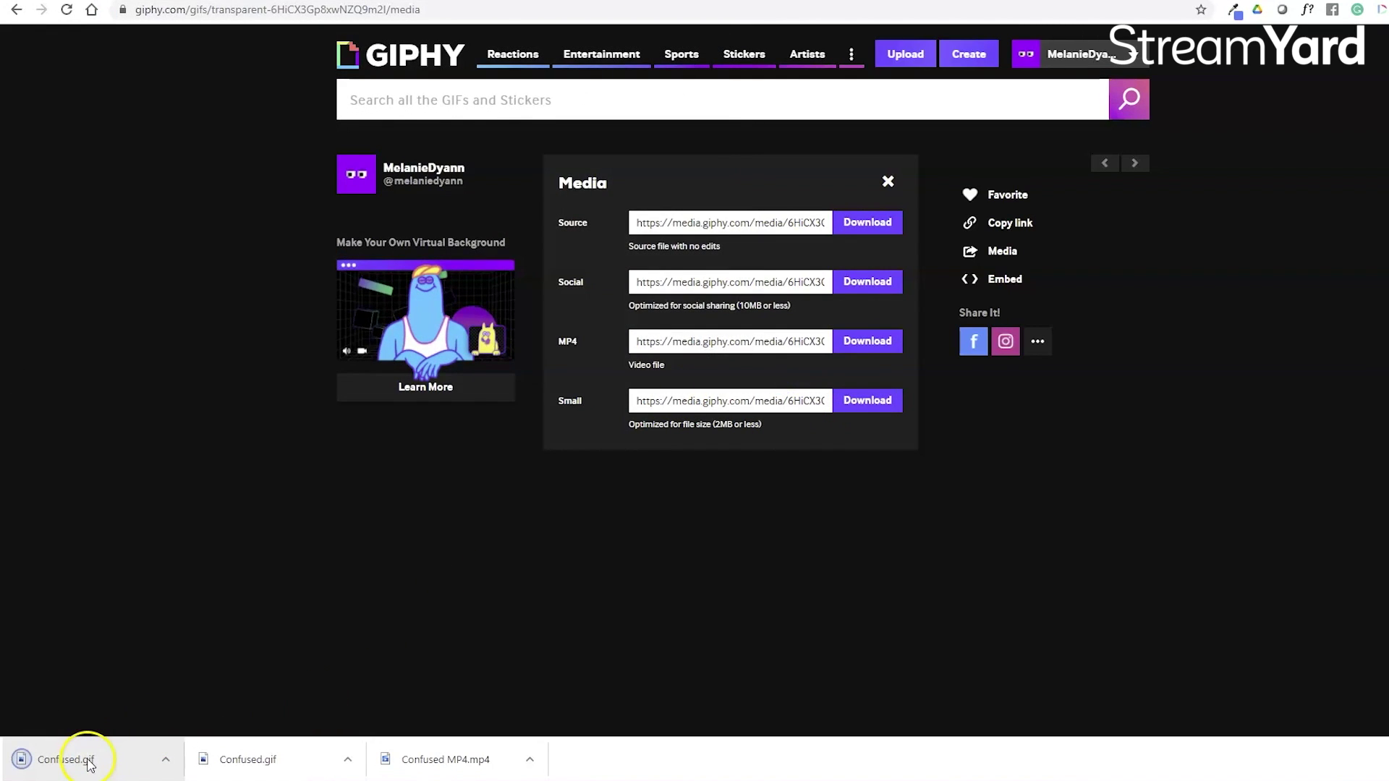
# - Check the new Confused.gif download in its Desktop folder, then close the folder
pyautogui.click(166, 758)
pyautogui.click(215, 708)
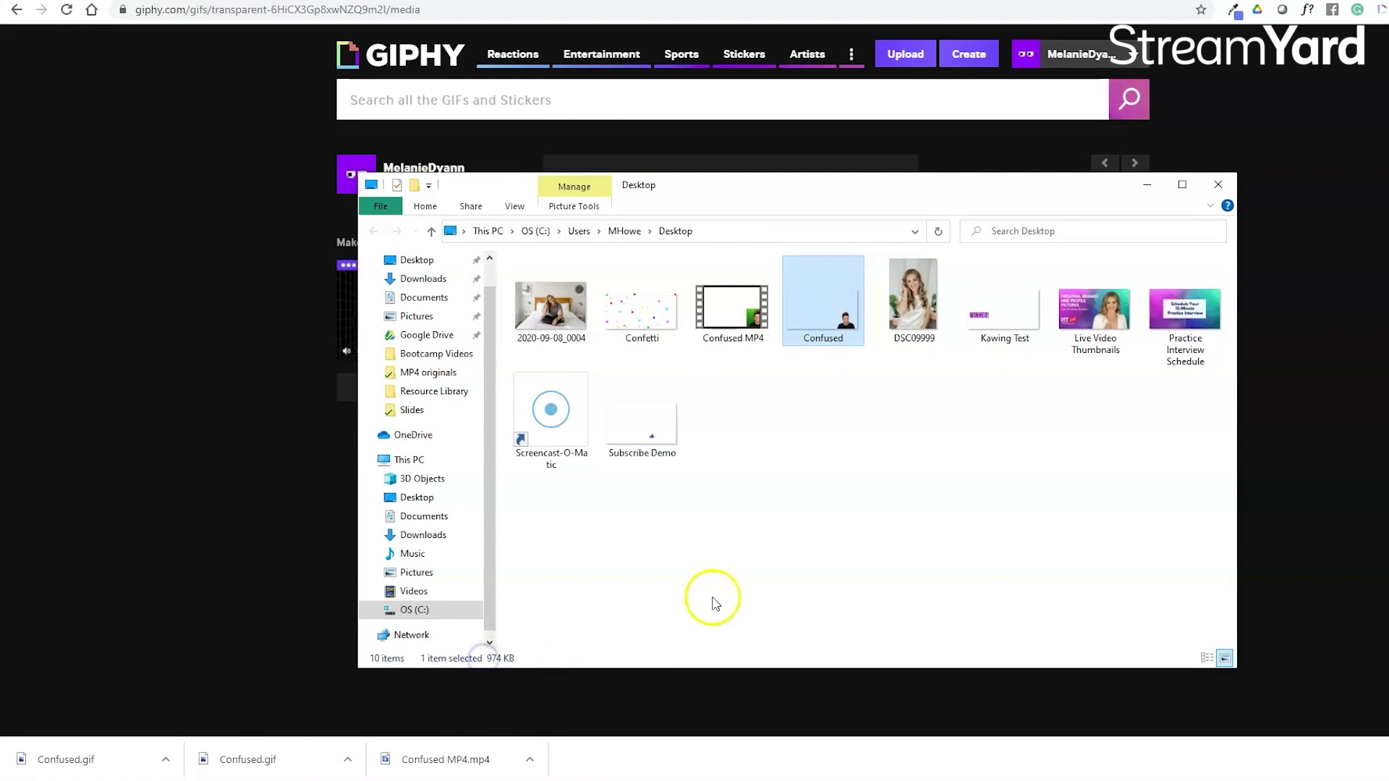
pyautogui.click(1228, 190)
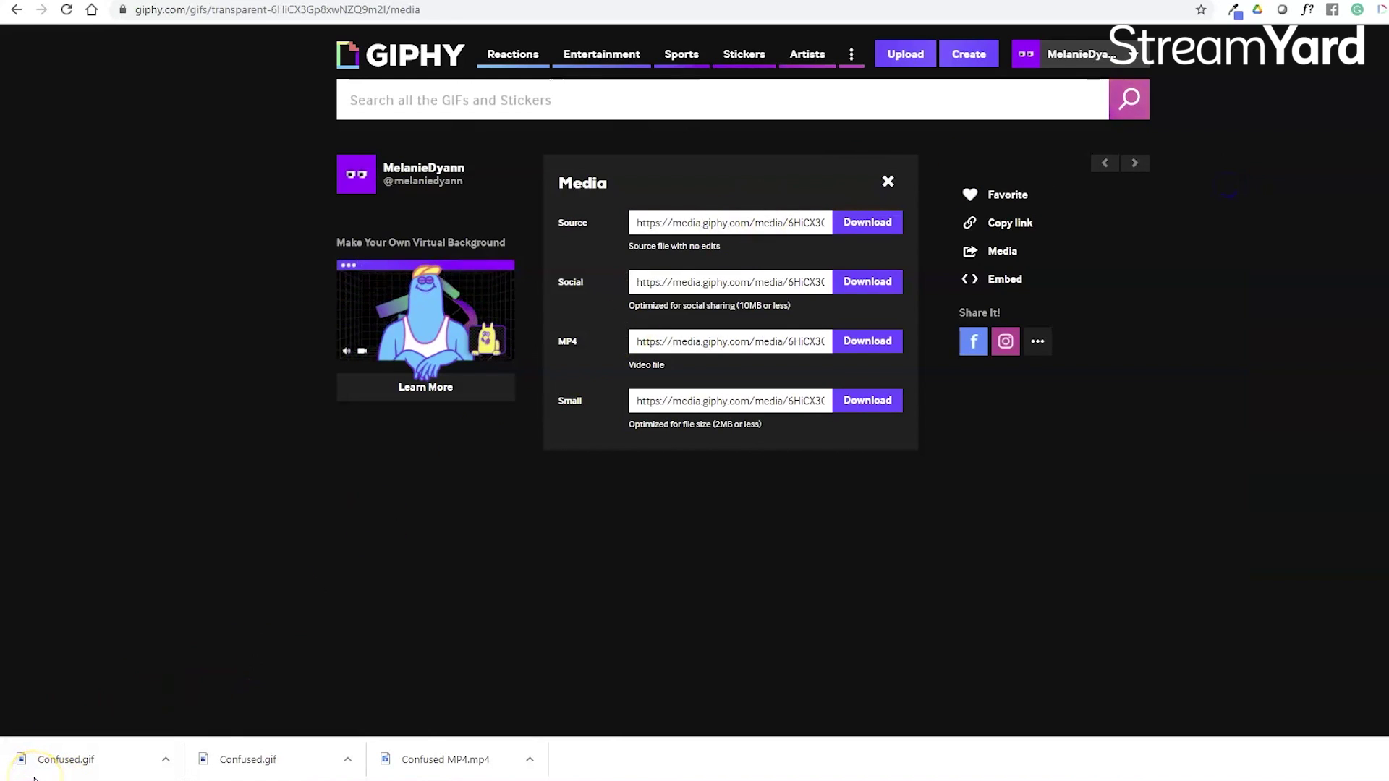
# - Back in StreamYard, upload Confused.gif as a new brand overlay
pyautogui.hotkey('alt', 'Tab')
pyautogui.scroll(1, 1380, 492)
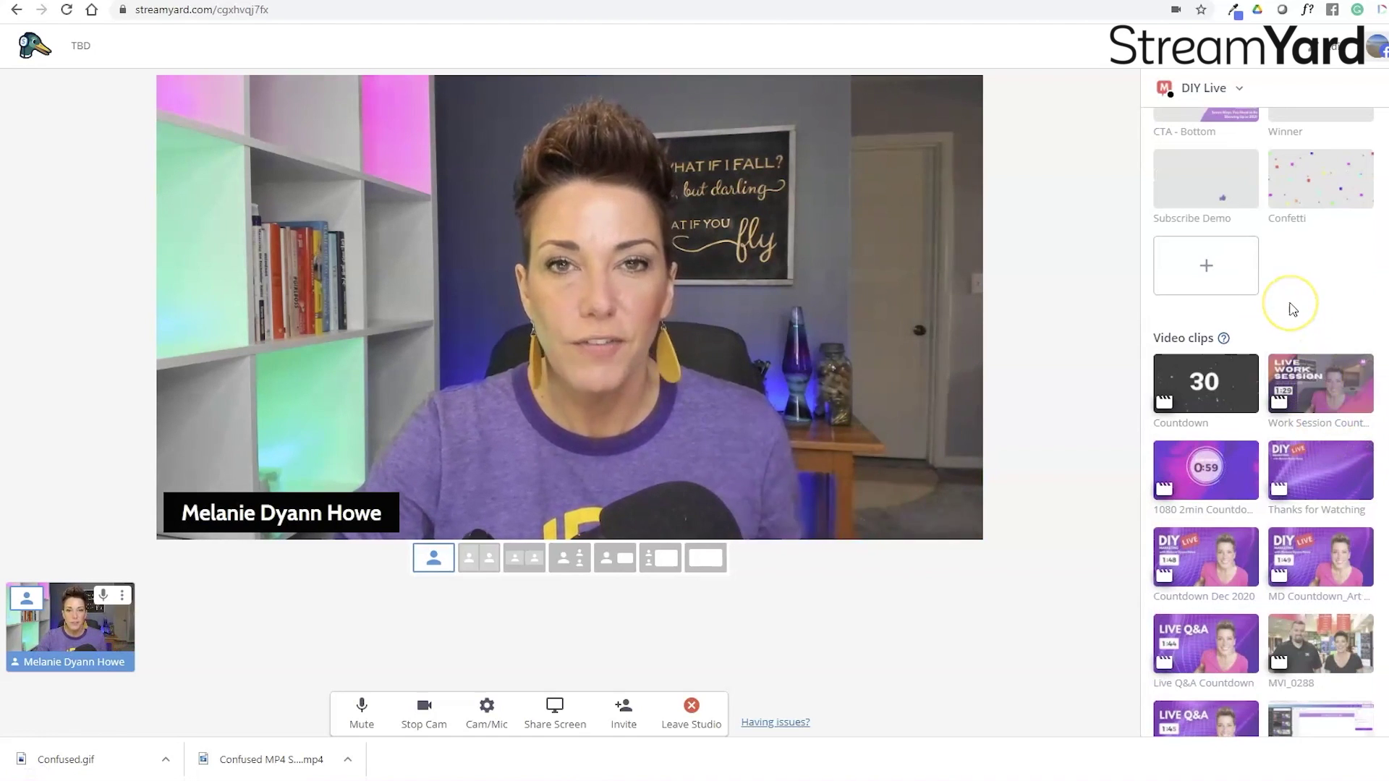
pyautogui.click(1235, 271)
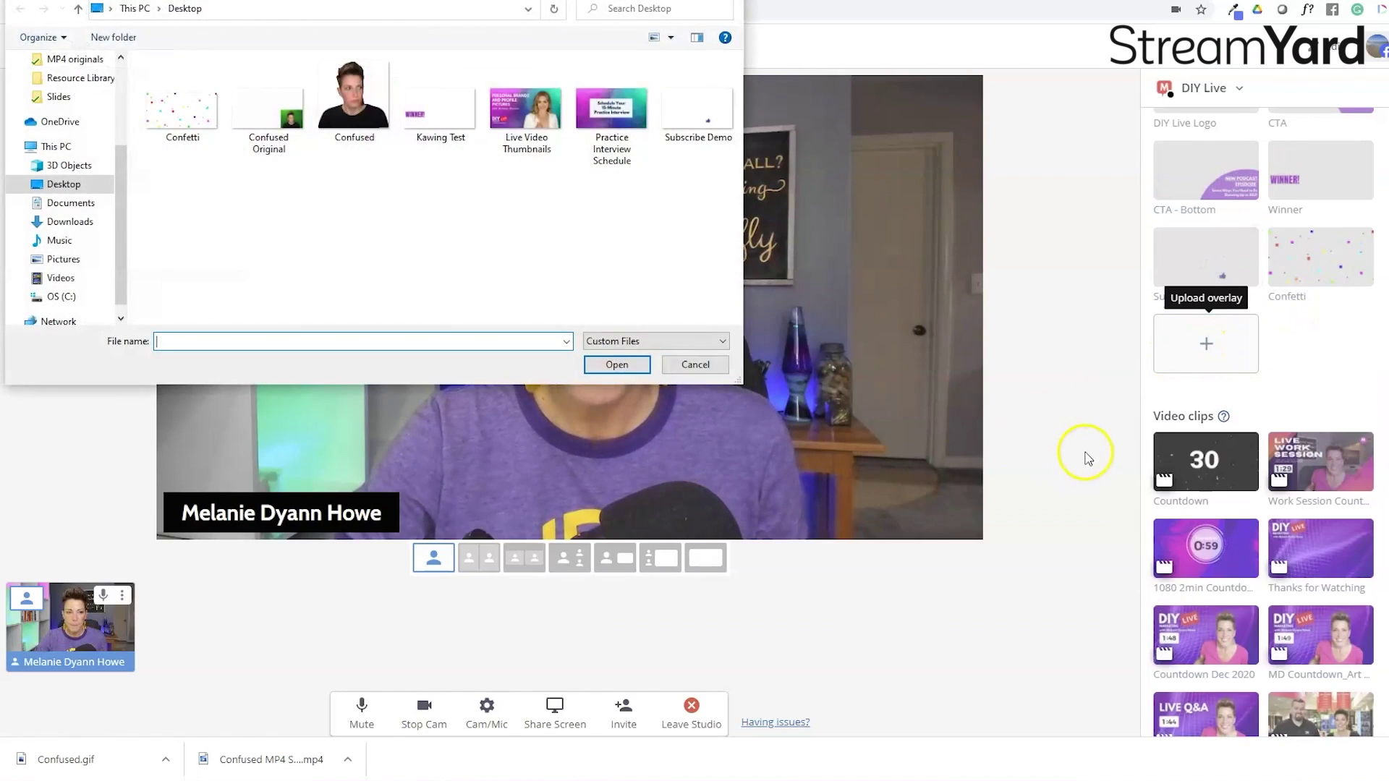
pyautogui.click(353, 105)
pyautogui.click(648, 369)
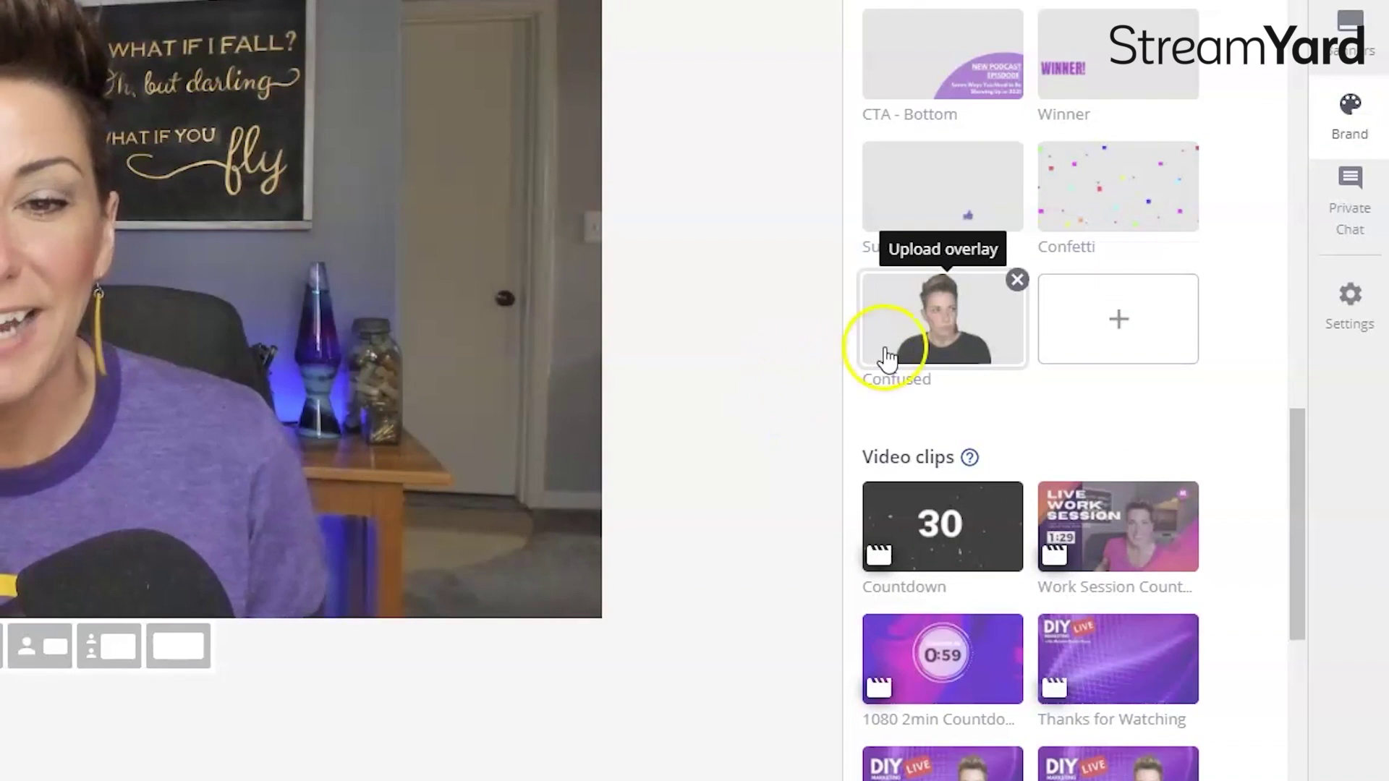
# - Put the Confused overlay on stream and scroll the Overlays list
pyautogui.click(925, 343)
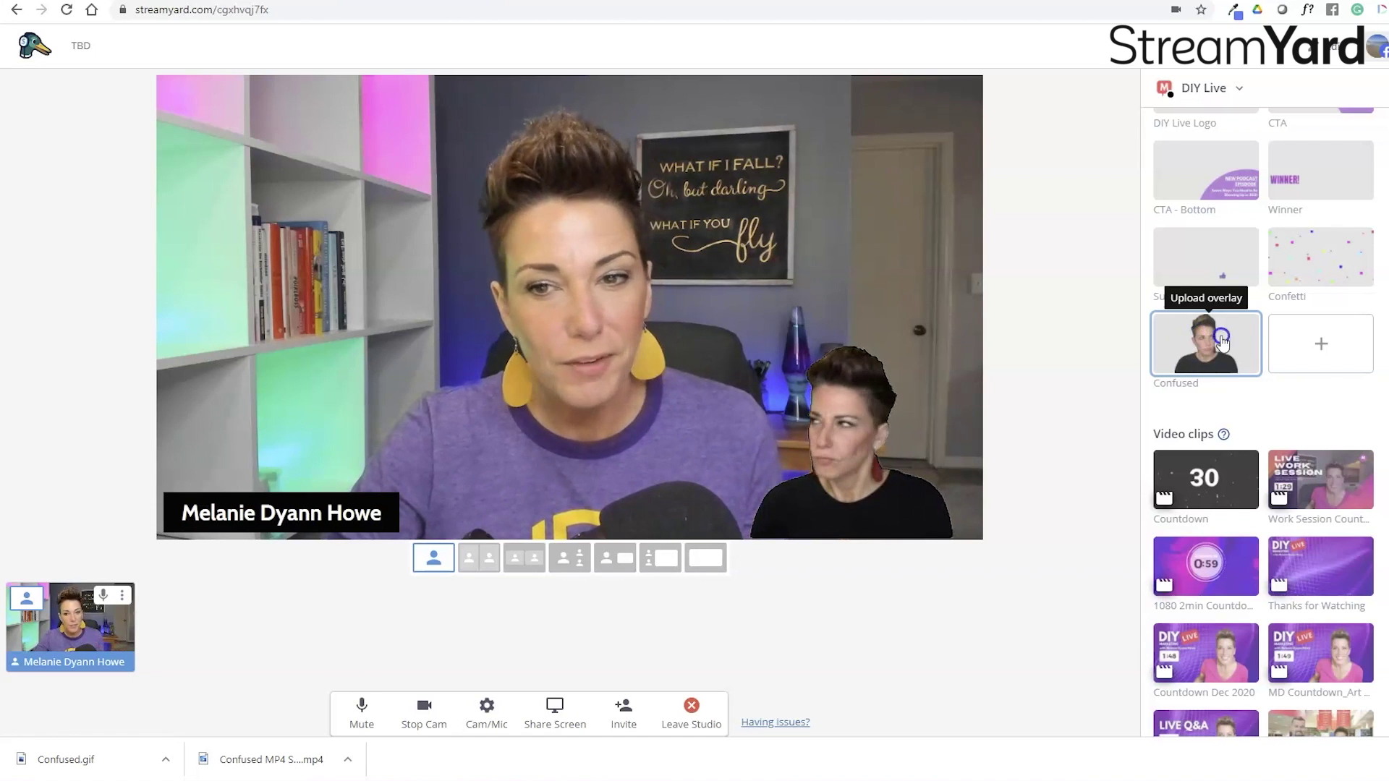
pyautogui.scroll(5, 1219, 344)
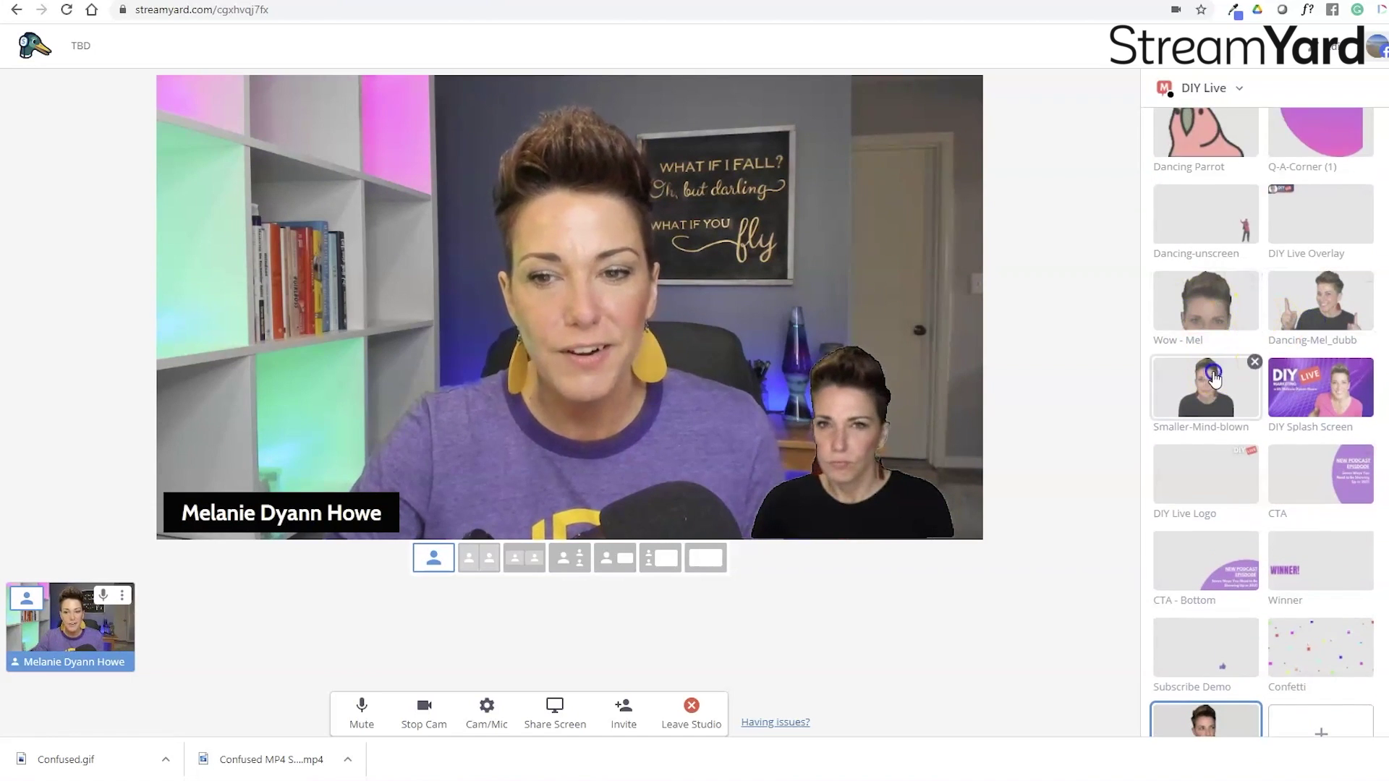